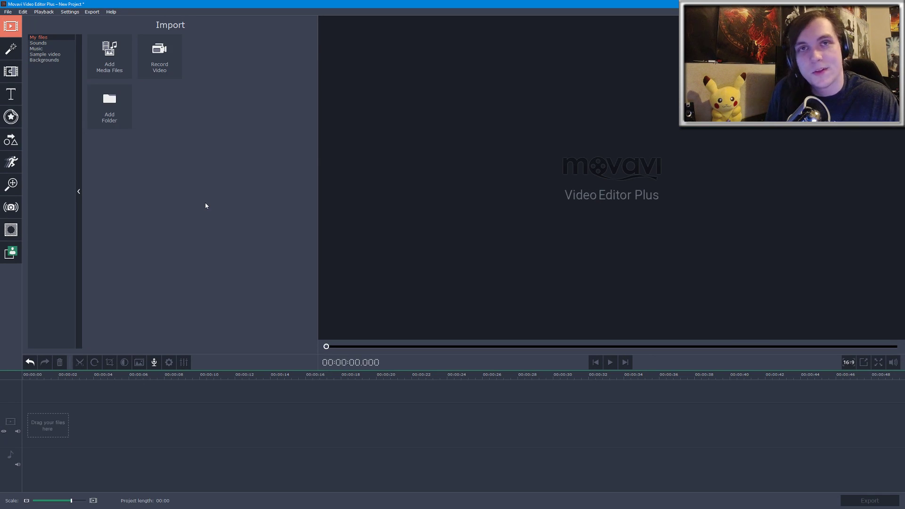
pyautogui.click(109, 56)
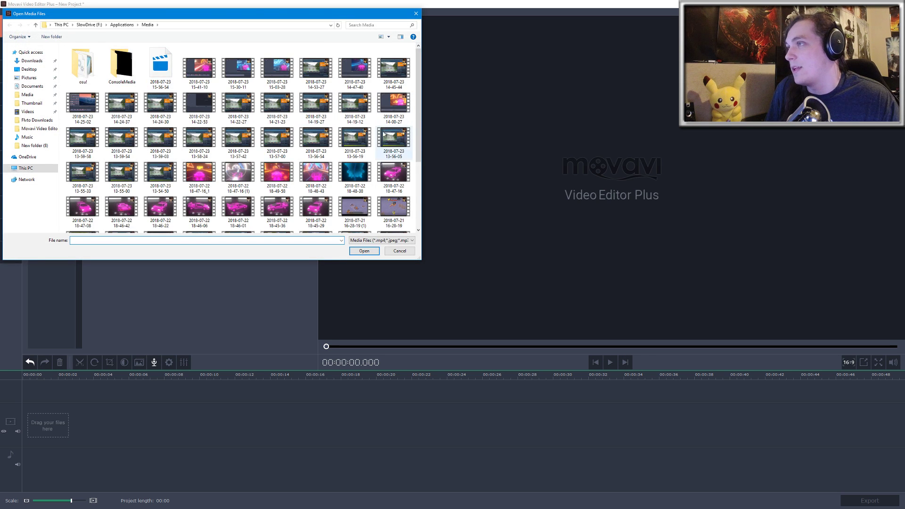
pyautogui.scroll(-1, 285, 175)
pyautogui.scroll(3, 285, 175)
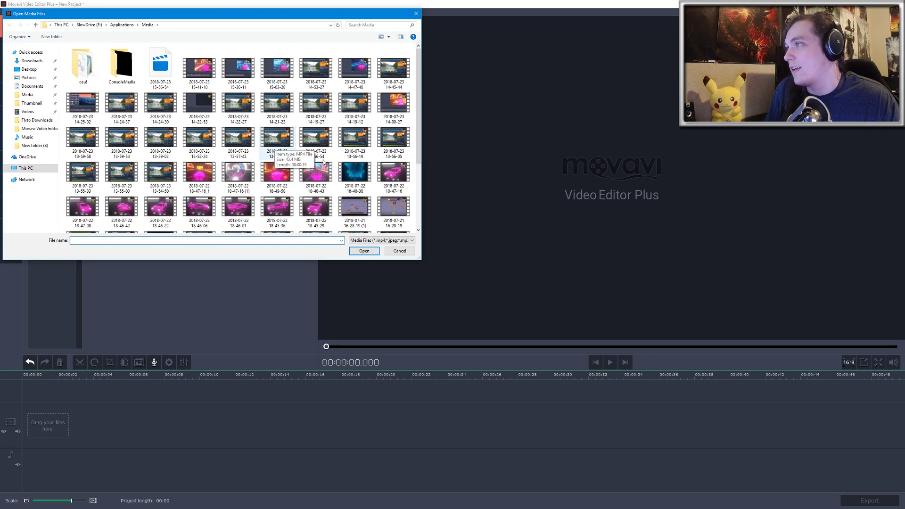
pyautogui.click(270, 177)
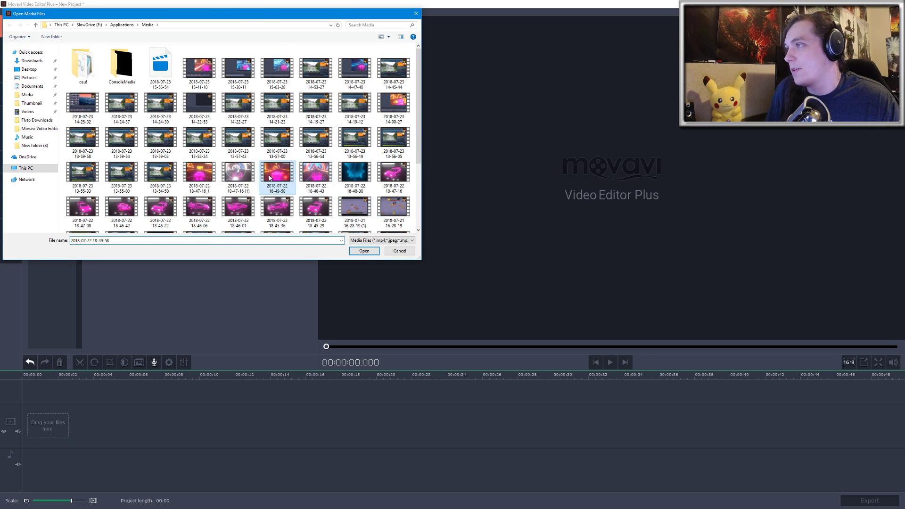
pyautogui.click(364, 252)
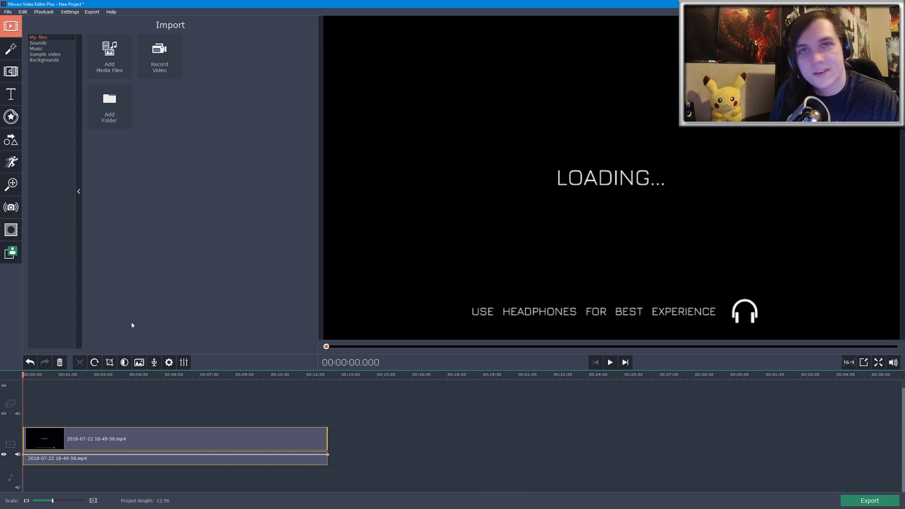
# Trim the clip's opening so it starts at the neon road, and place the playhead near 28 seconds
pyautogui.moveTo(53, 501); pyautogui.dragTo(61, 501)
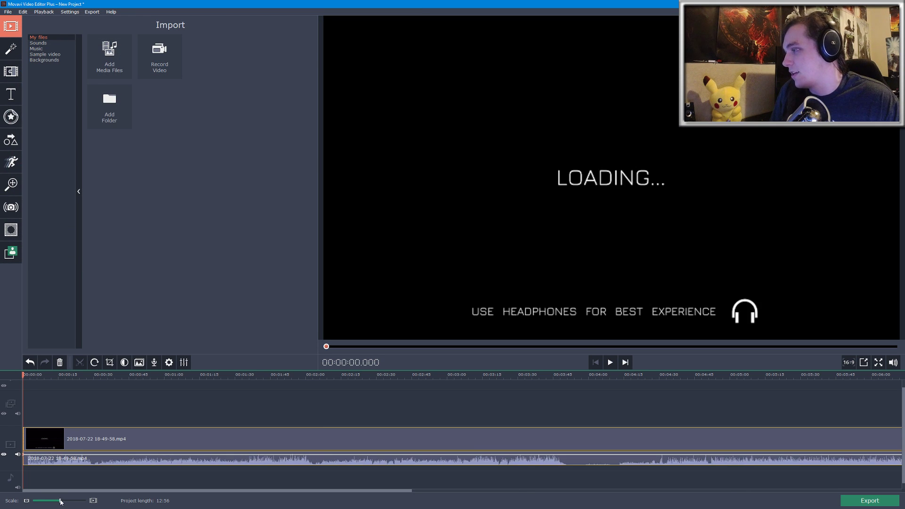
pyautogui.moveTo(24, 433); pyautogui.dragTo(75, 438)
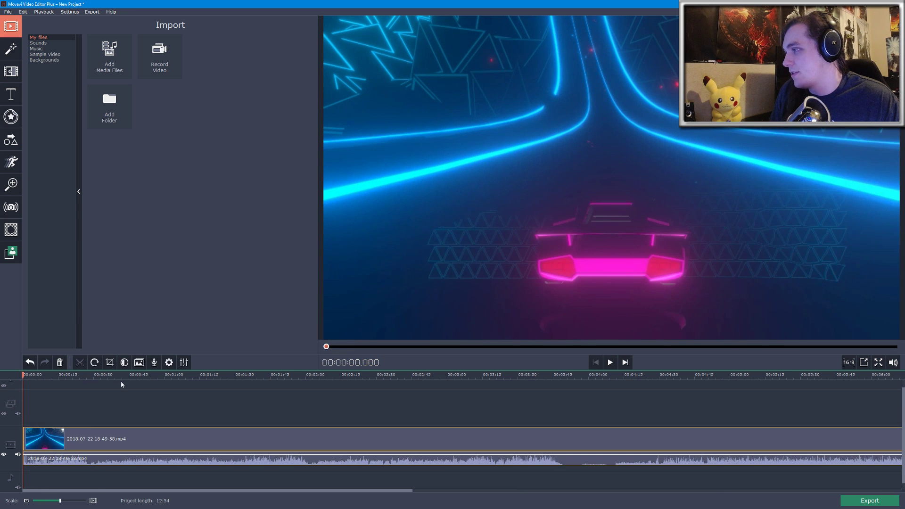
pyautogui.click(97, 375)
pyautogui.click(89, 374)
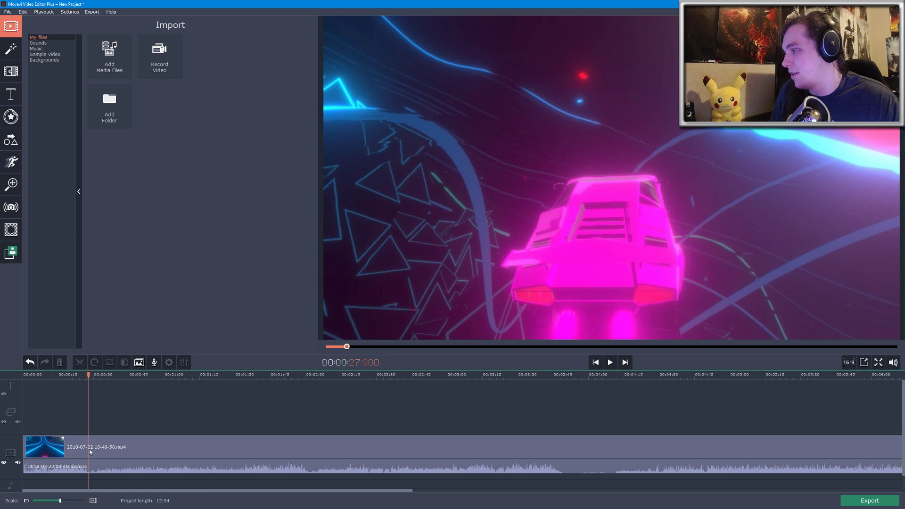
# Cut the clip at 28 seconds and delete the trailing piece, then zoom the timeline to fit
pyautogui.click(89, 450)
pyautogui.click(80, 362)
pyautogui.click(131, 442)
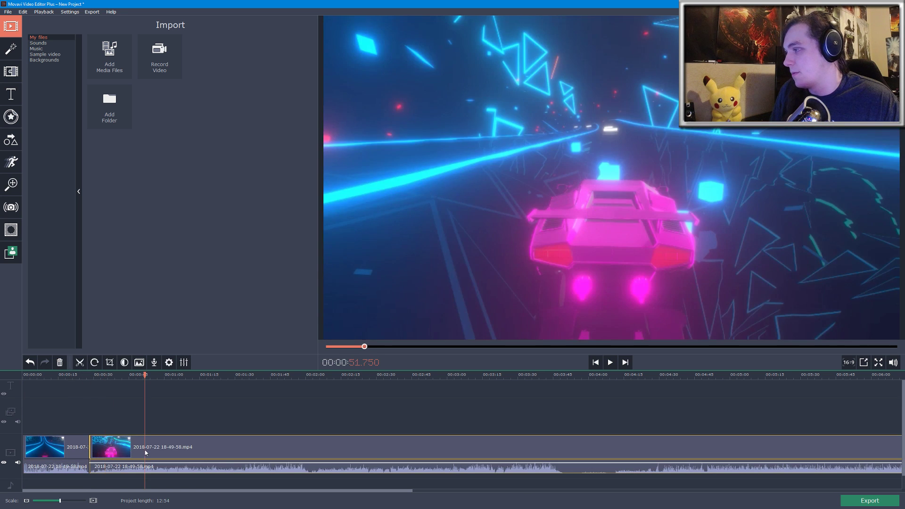
pyautogui.press('Delete')
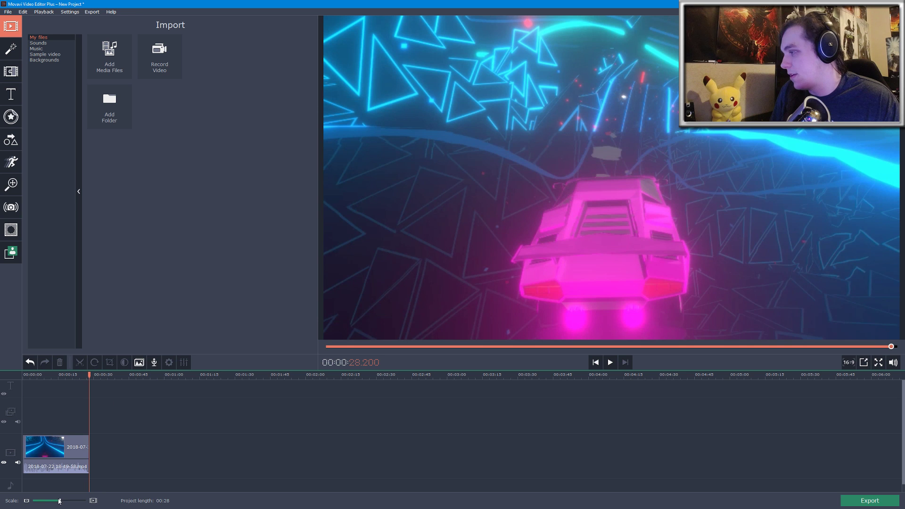
pyautogui.moveTo(59, 500); pyautogui.dragTo(74, 503)
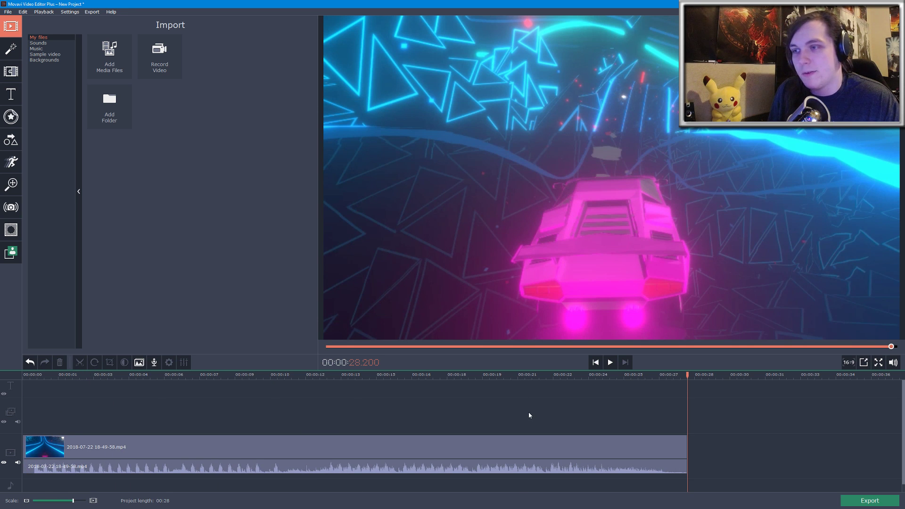
pyautogui.click(33, 374)
# Play the trimmed clip, then split it at 2.745, 5.415, 8.025 and about 10 seconds
pyautogui.click(613, 366)
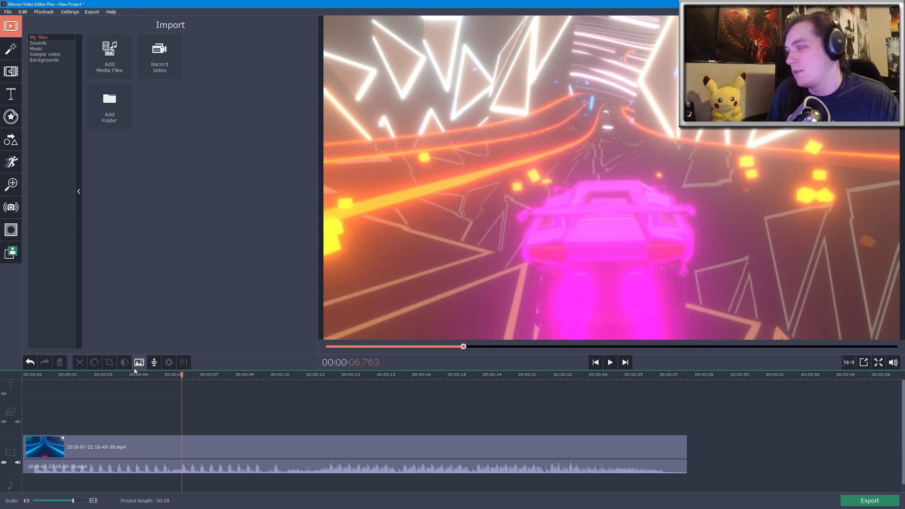
pyautogui.click(88, 374)
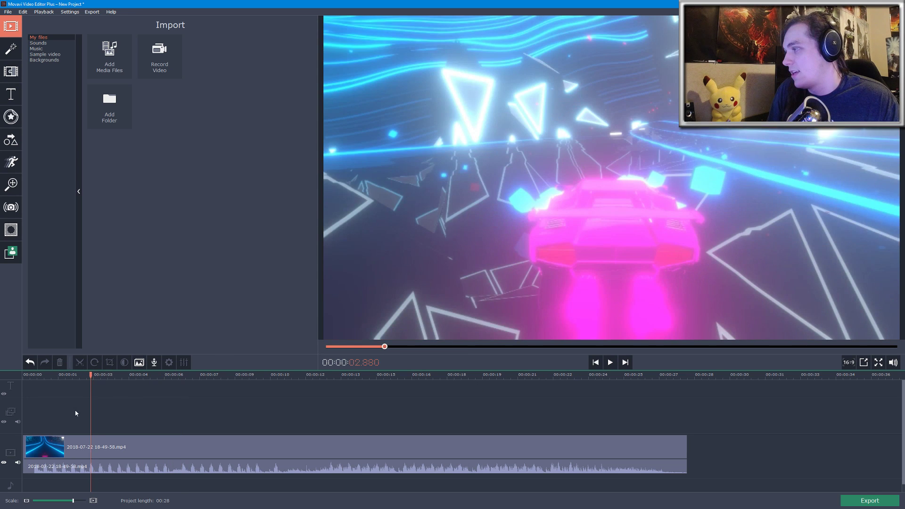
pyautogui.click(82, 461)
pyautogui.click(80, 363)
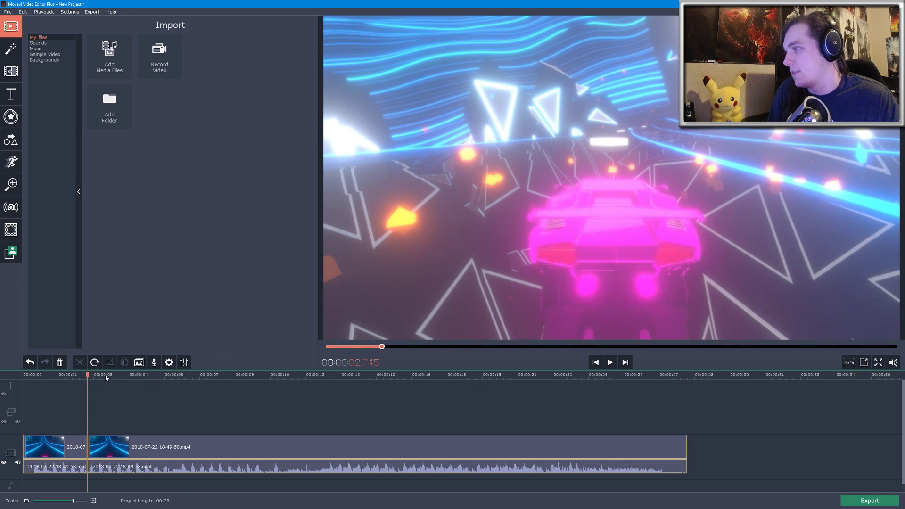
pyautogui.click(150, 374)
pyautogui.click(80, 362)
pyautogui.click(204, 375)
pyautogui.click(80, 363)
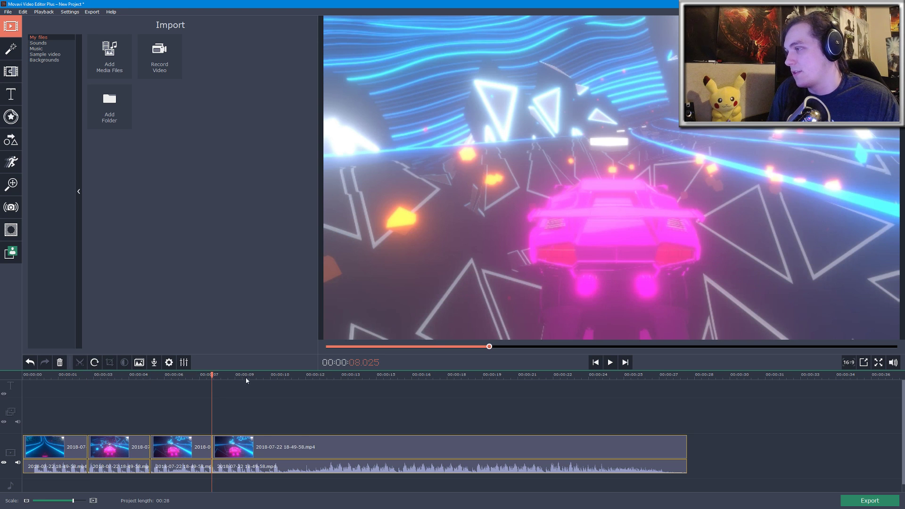
pyautogui.click(293, 375)
pyautogui.click(80, 363)
# Split the clip further at 14.79, 17.895, 21.345 and 24.6 seconds
pyautogui.click(371, 375)
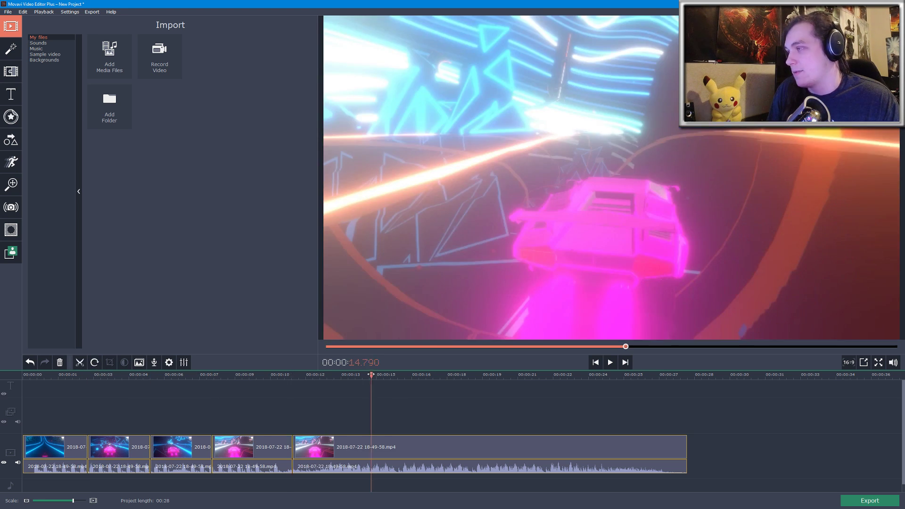
pyautogui.click(80, 363)
pyautogui.click(445, 375)
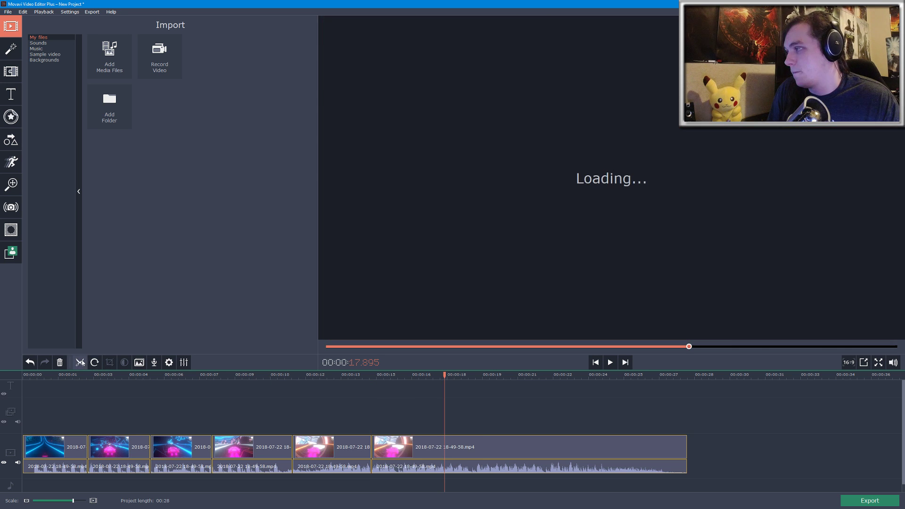
pyautogui.click(80, 363)
pyautogui.click(525, 376)
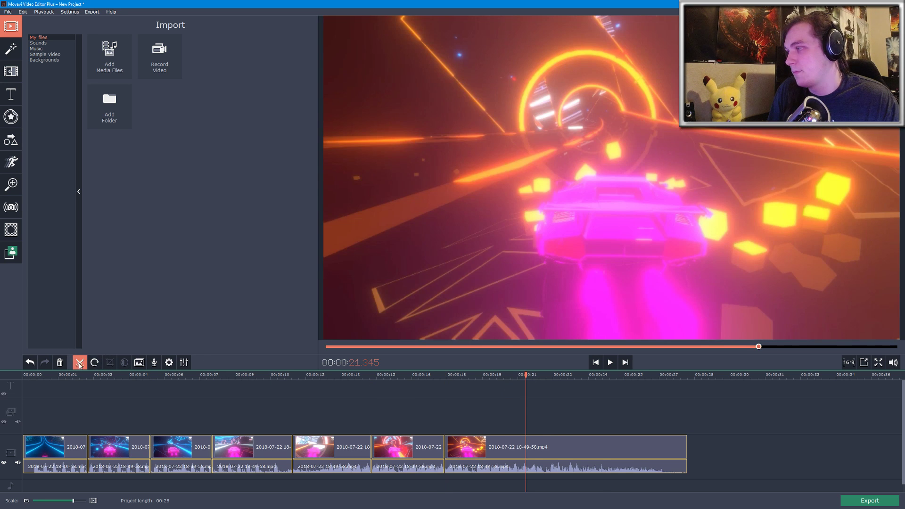
pyautogui.click(80, 363)
pyautogui.click(603, 375)
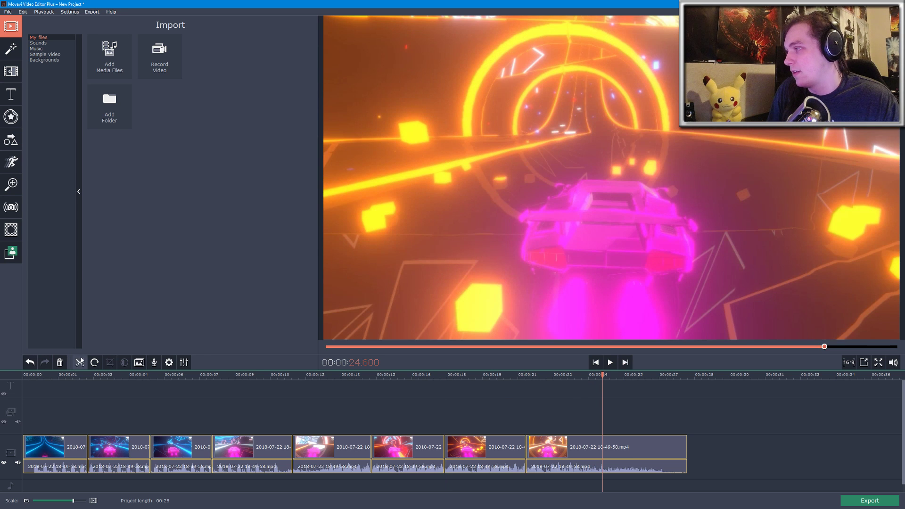
pyautogui.click(80, 363)
pyautogui.click(79, 375)
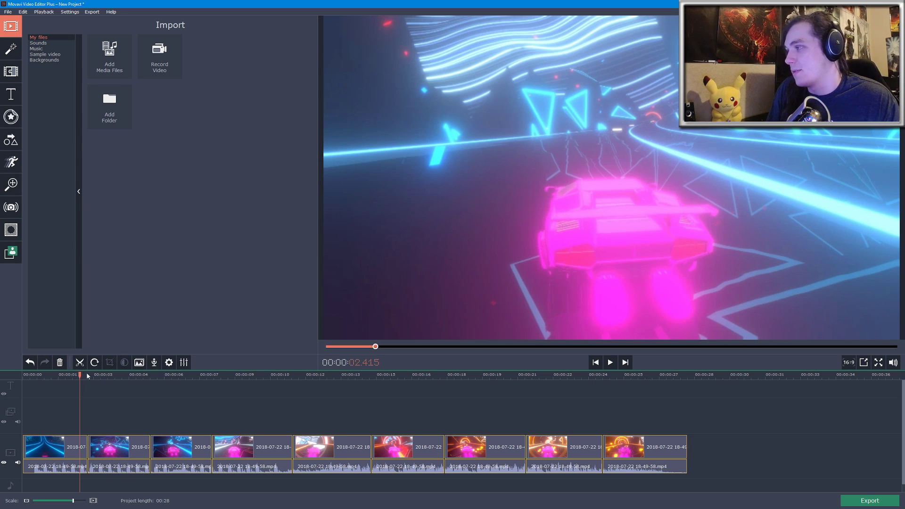
# Add random 2-second transitions between all nine clips with the Transition Wizard and play the result
pyautogui.click(139, 362)
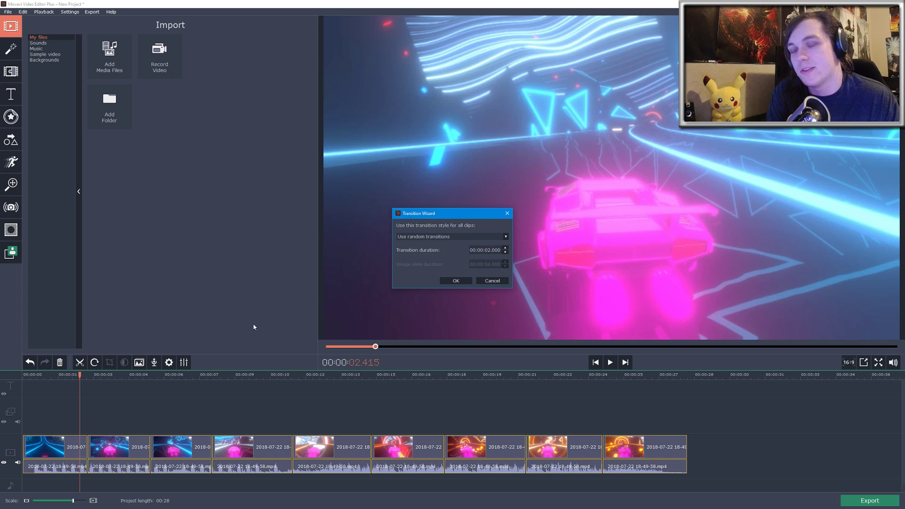
pyautogui.click(455, 281)
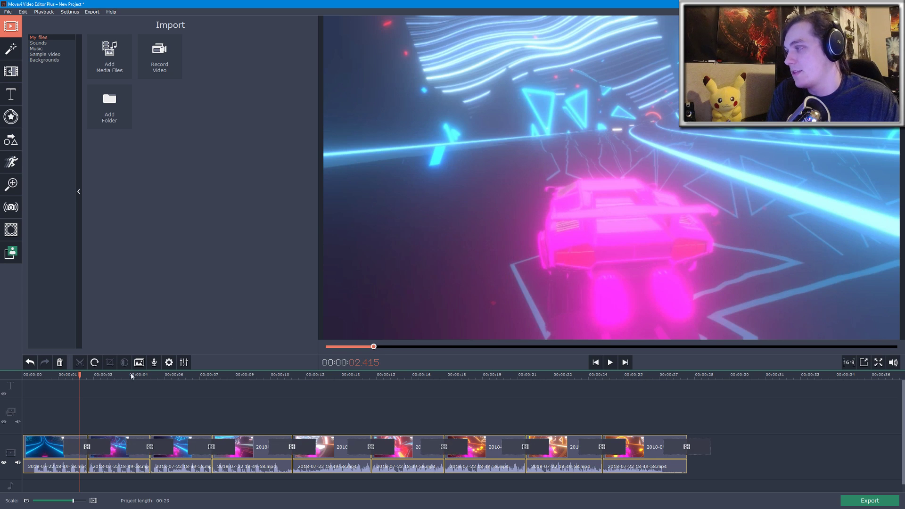
pyautogui.press('space')
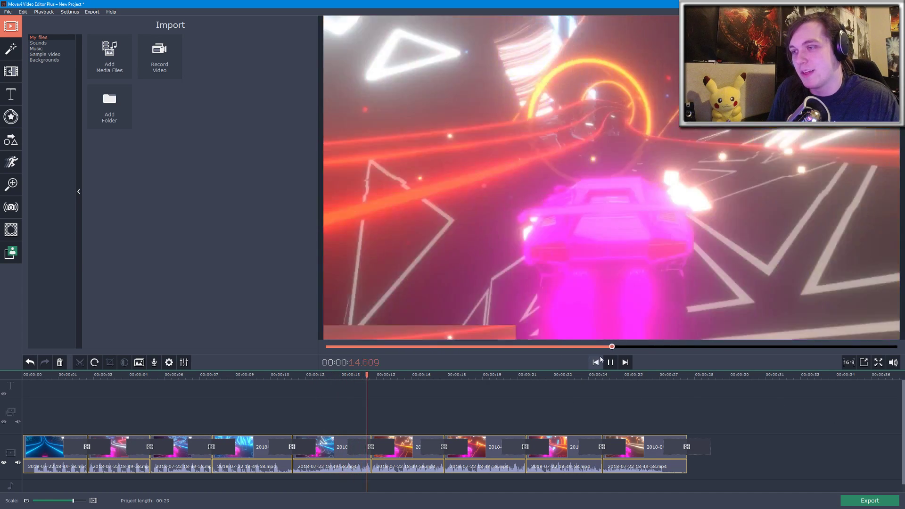
# Stop playback near 15 seconds, preview the Brush, cross wipe and Cube transitions, then open the Filters library
pyautogui.click(472, 305)
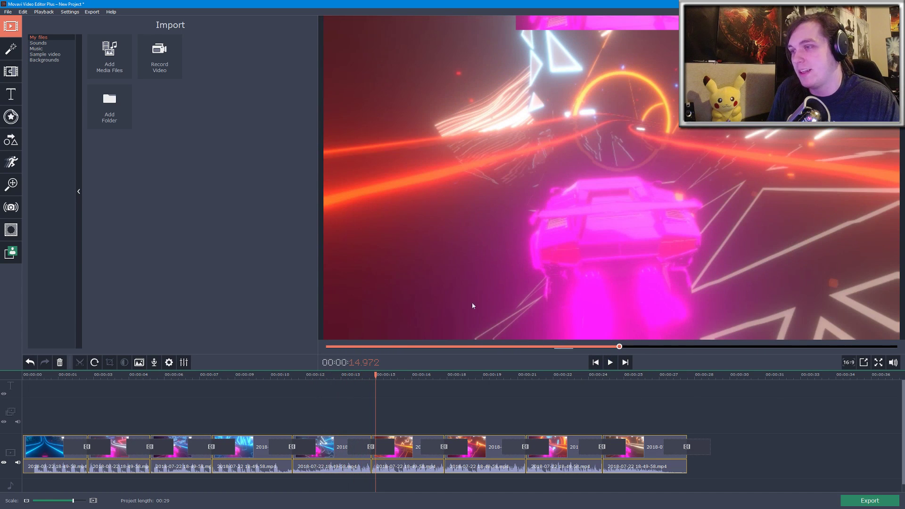
pyautogui.click(8, 75)
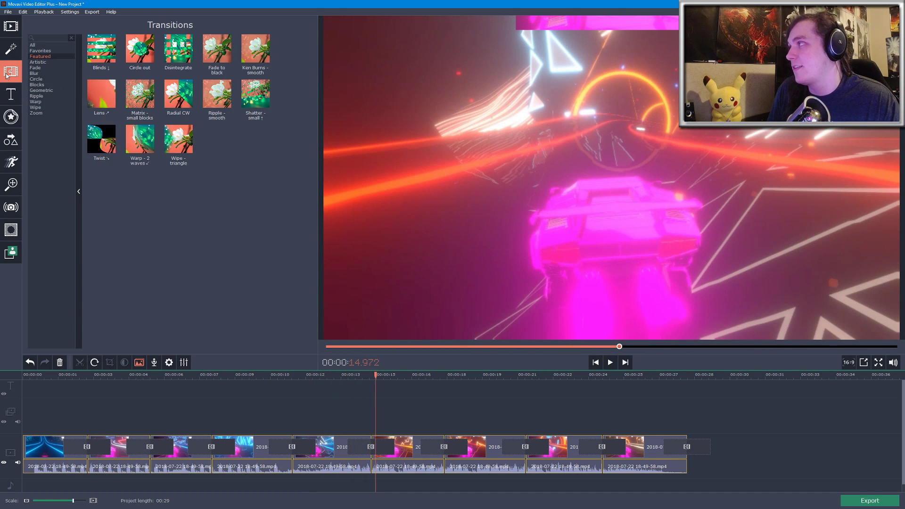
pyautogui.click(32, 45)
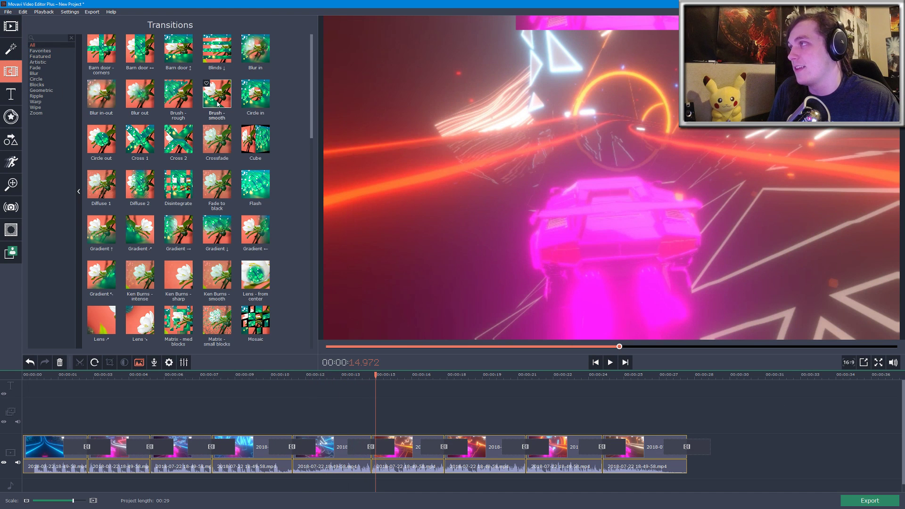
pyautogui.click(219, 107)
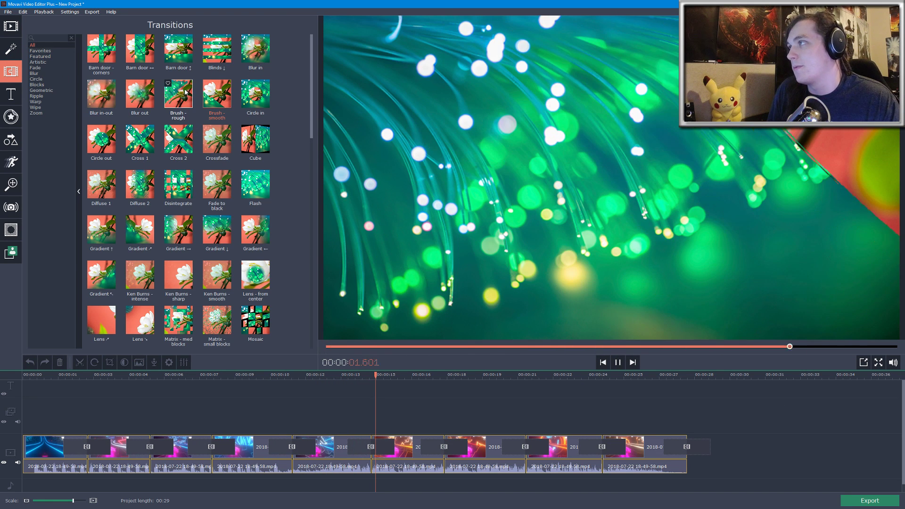
pyautogui.click(178, 102)
pyautogui.click(137, 140)
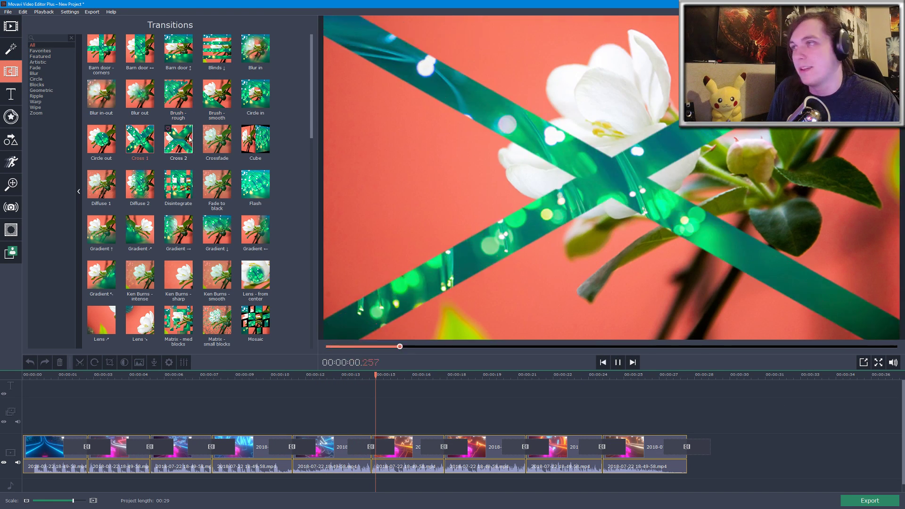
pyautogui.click(255, 139)
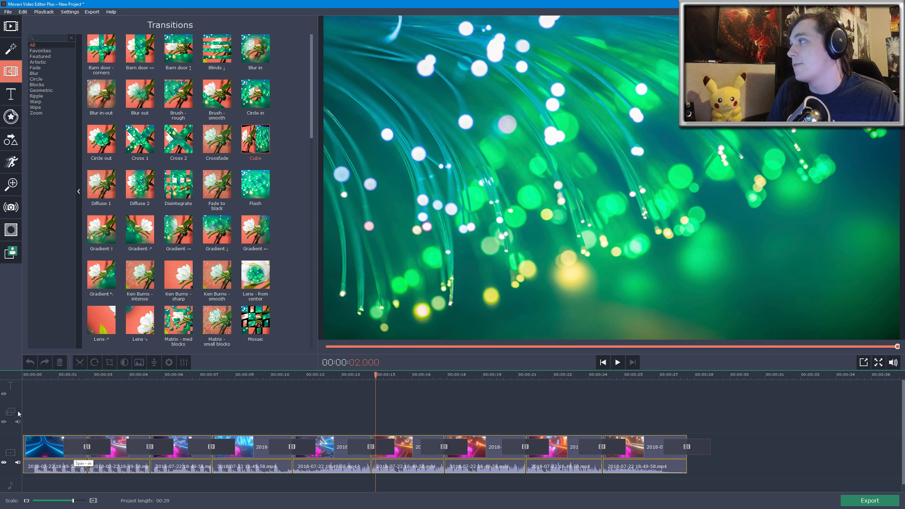
pyautogui.click(10, 49)
pyautogui.click(94, 65)
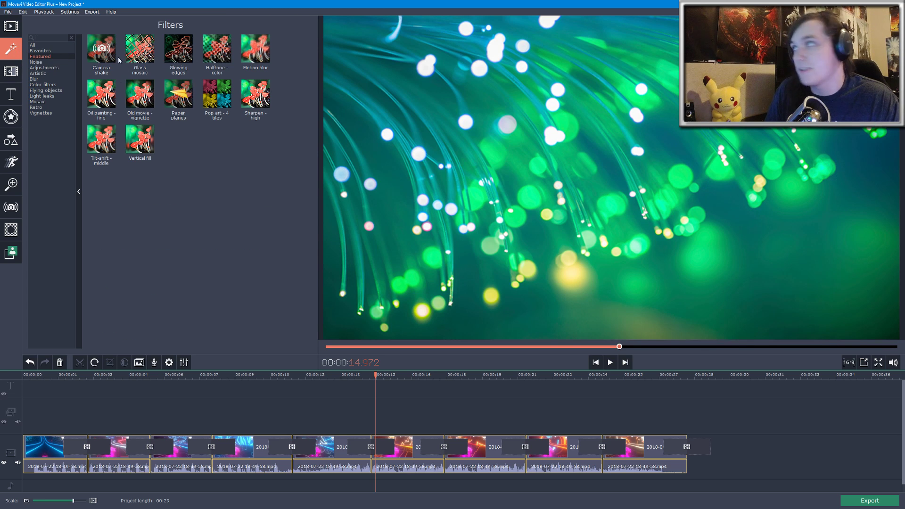
# Drag the featured Glowing edges filter onto the third clip and play it back to check
pyautogui.click(32, 45)
pyautogui.scroll(-8, 238, 92)
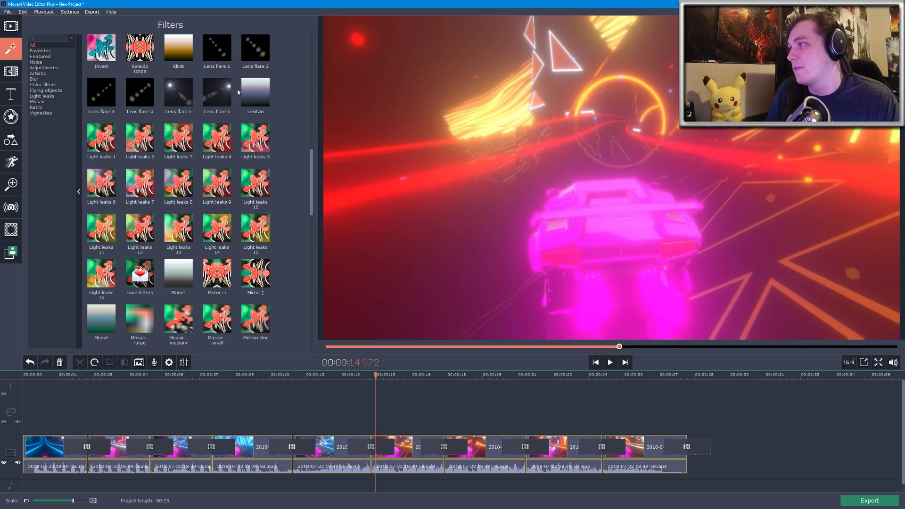
pyautogui.scroll(-8, 238, 92)
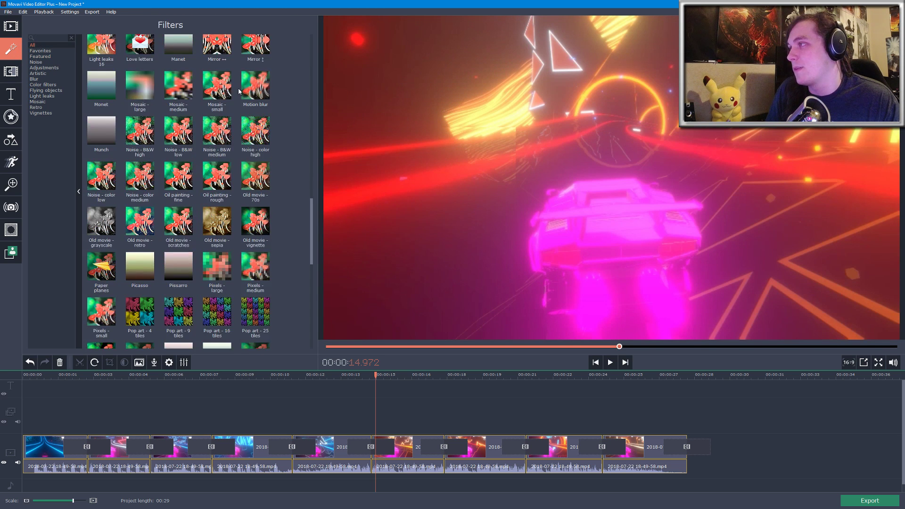
pyautogui.click(42, 57)
pyautogui.click(180, 43)
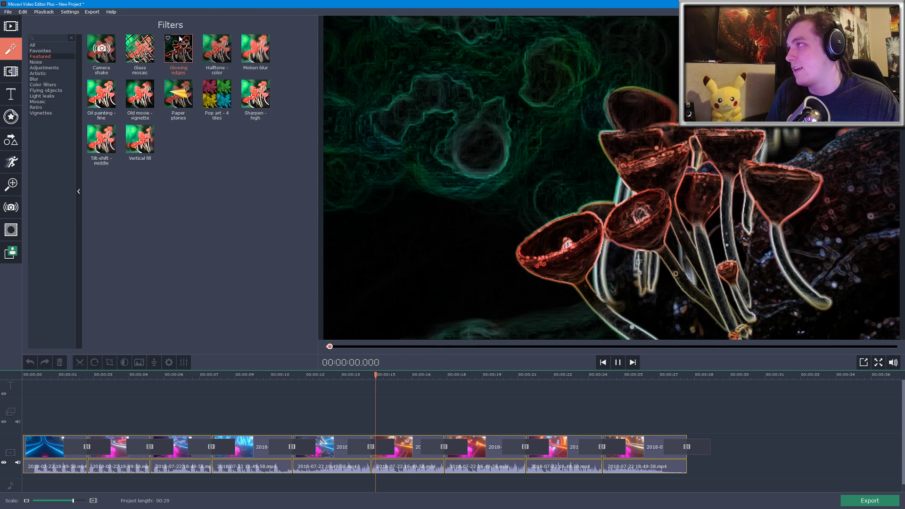
pyautogui.moveTo(179, 57); pyautogui.dragTo(180, 447)
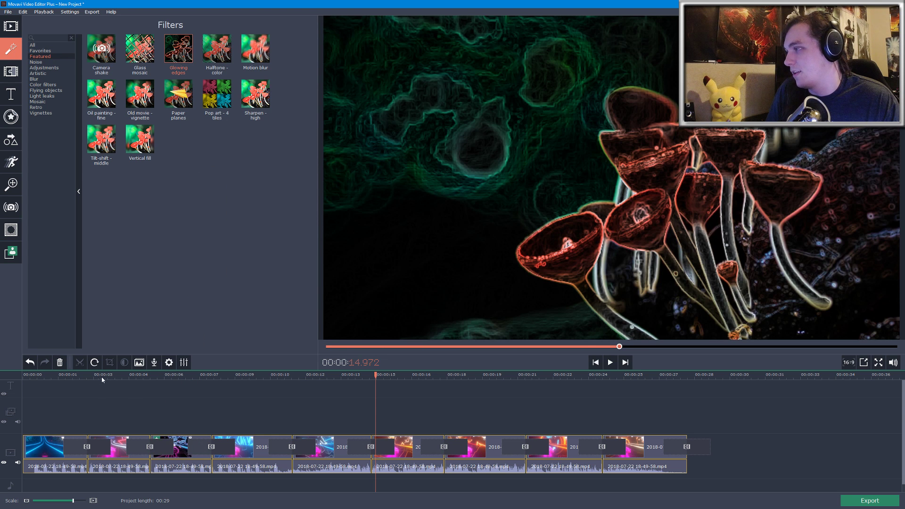
pyautogui.click(69, 376)
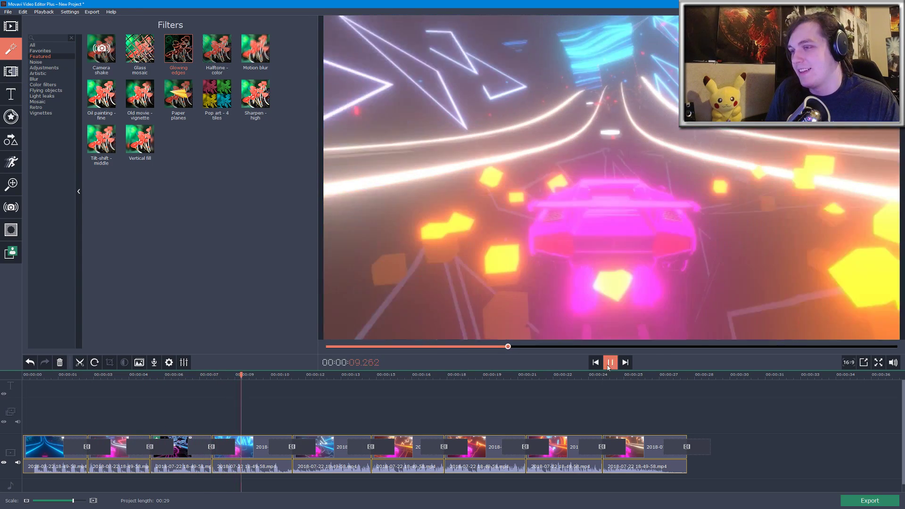
pyautogui.click(610, 362)
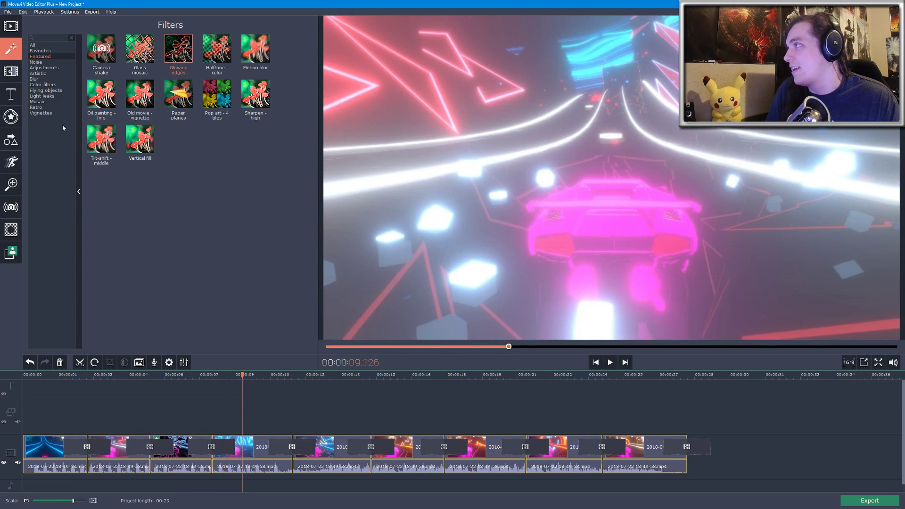
# Open the Titles library and preview Diamond, Quote, Ribbon 2, Western and Trendy circle styles
pyautogui.click(10, 96)
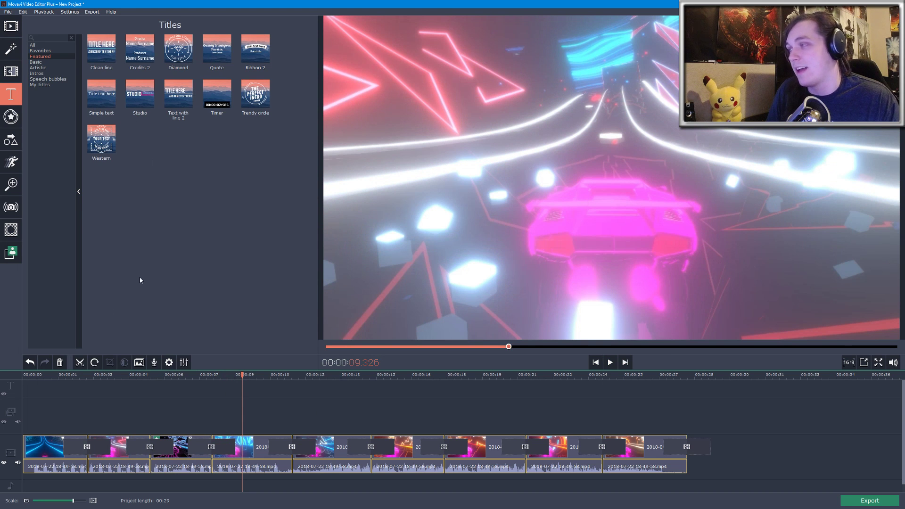
pyautogui.click(29, 381)
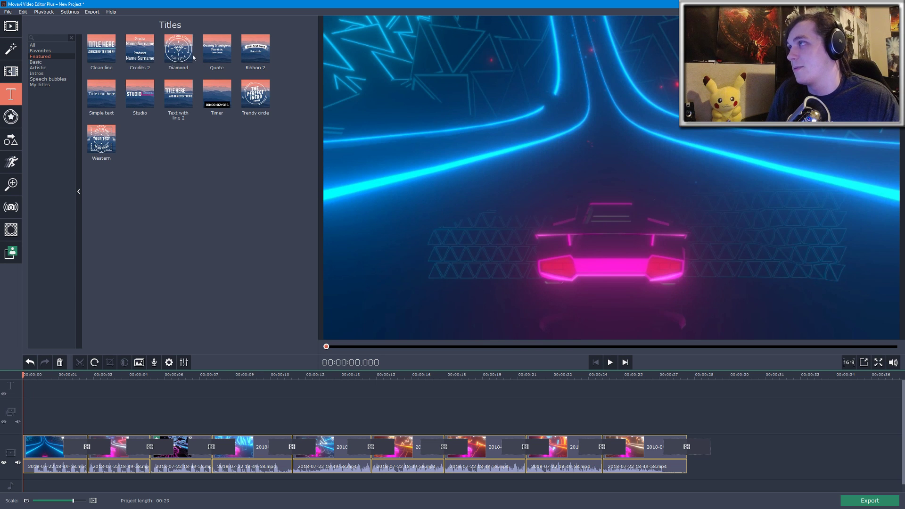
pyautogui.click(175, 55)
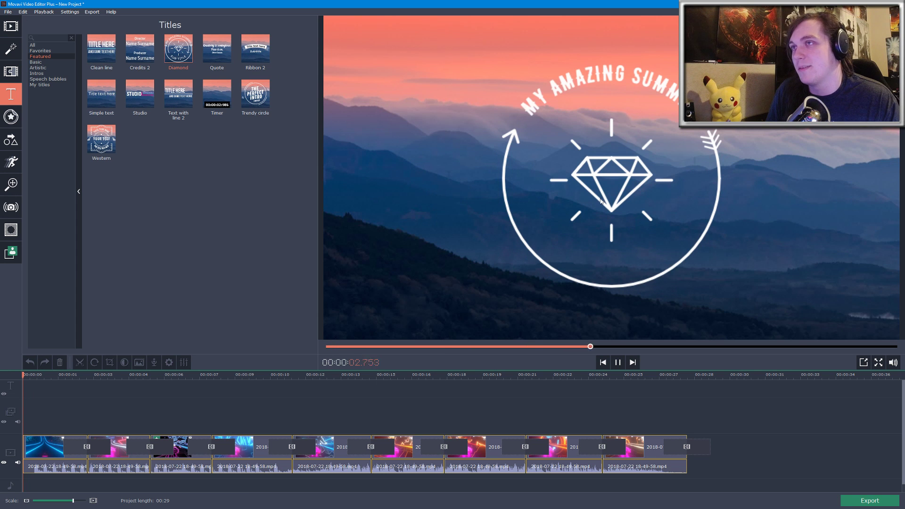
pyautogui.click(255, 94)
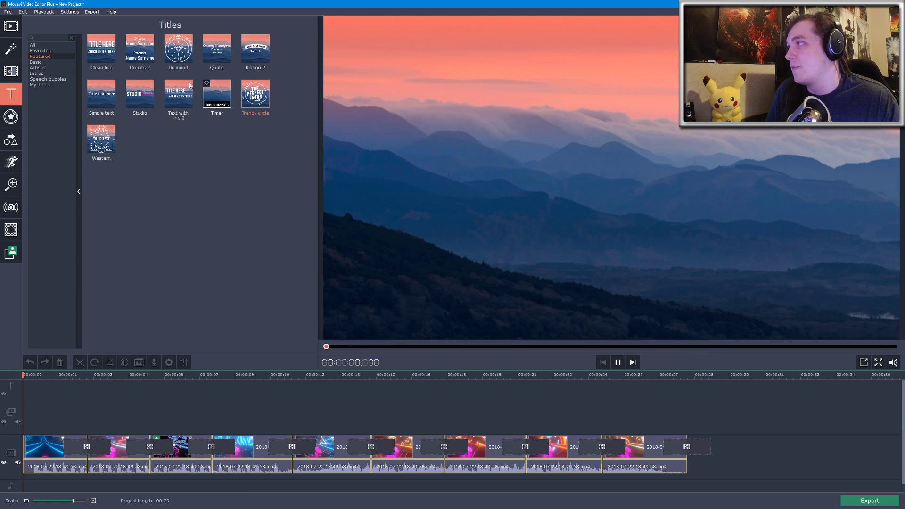
pyautogui.click(33, 44)
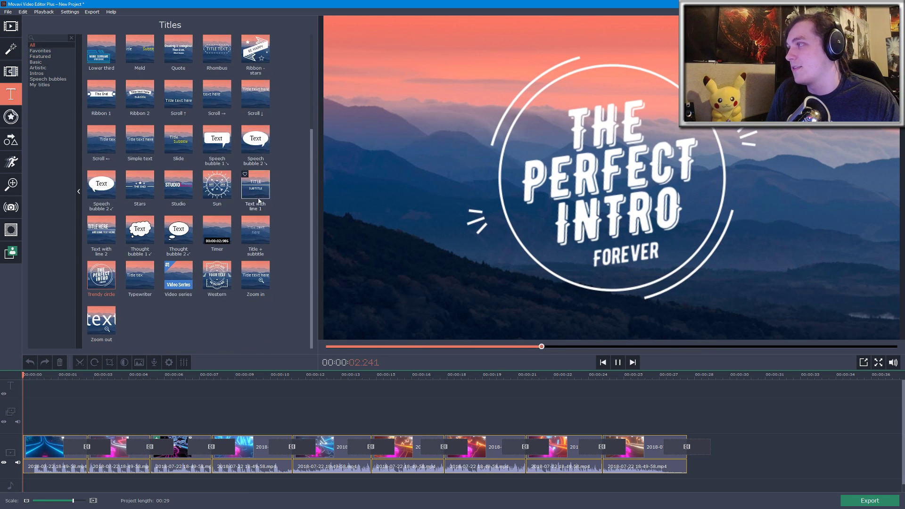
pyautogui.click(40, 56)
pyautogui.click(217, 49)
pyautogui.click(255, 53)
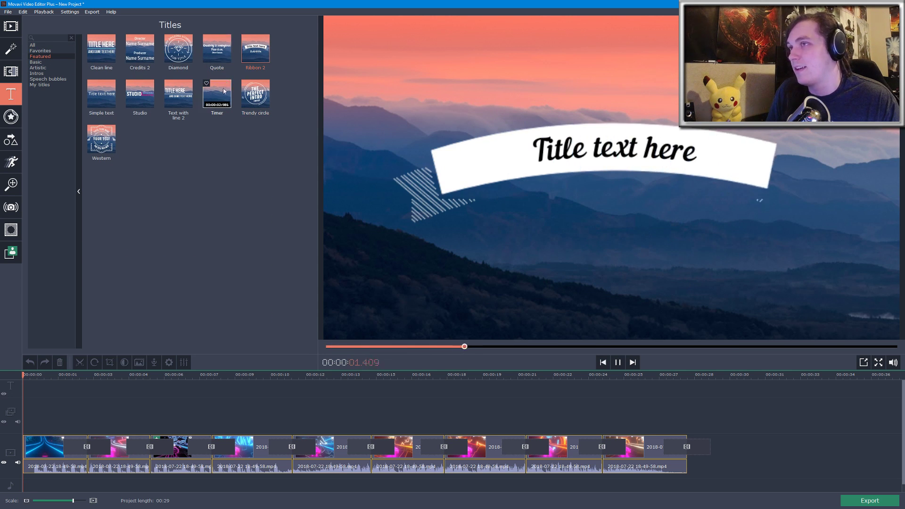
pyautogui.click(112, 144)
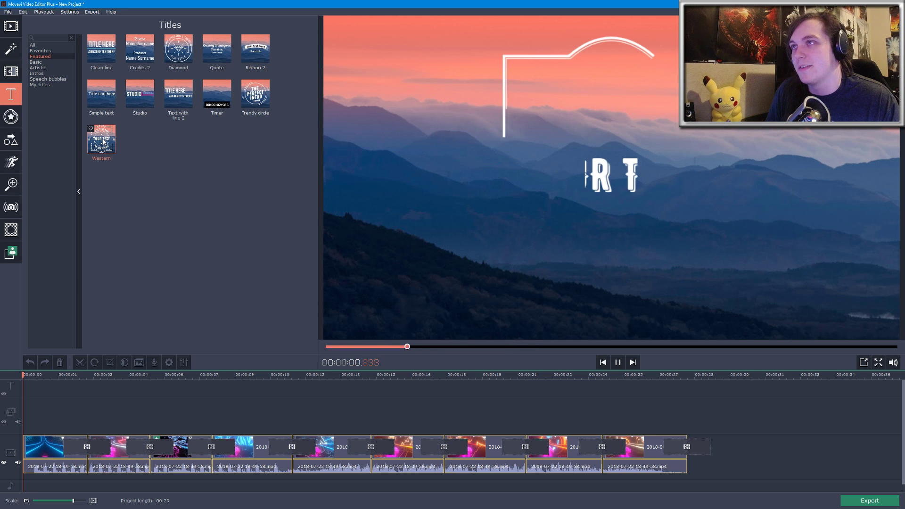
pyautogui.click(257, 102)
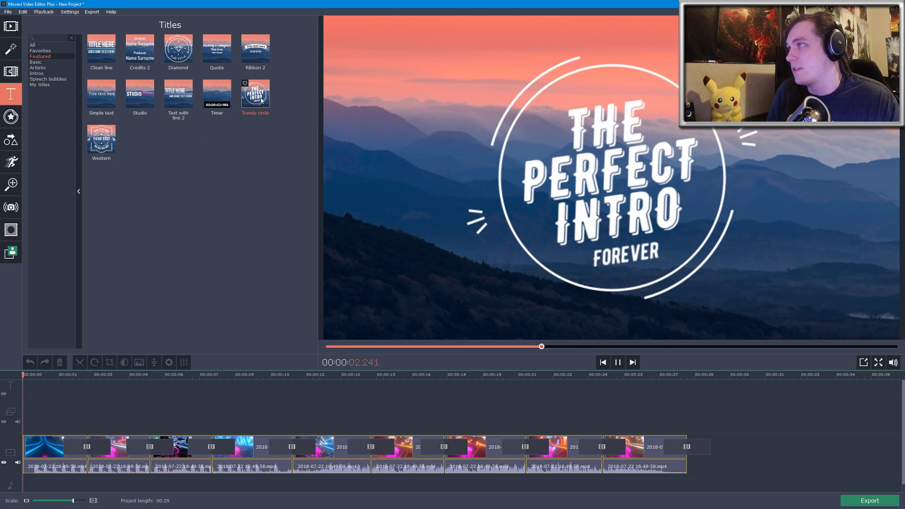
# Place the Trendy circle title at 0:00 and replace the word PERFECT with GAMINGTAYLOR
pyautogui.moveTo(261, 99); pyautogui.dragTo(24, 385)
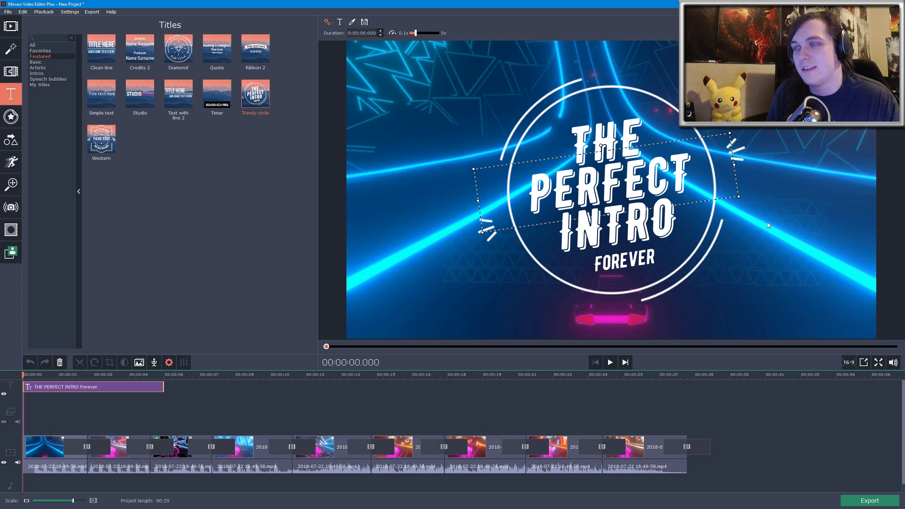
pyautogui.doubleClick(664, 177)
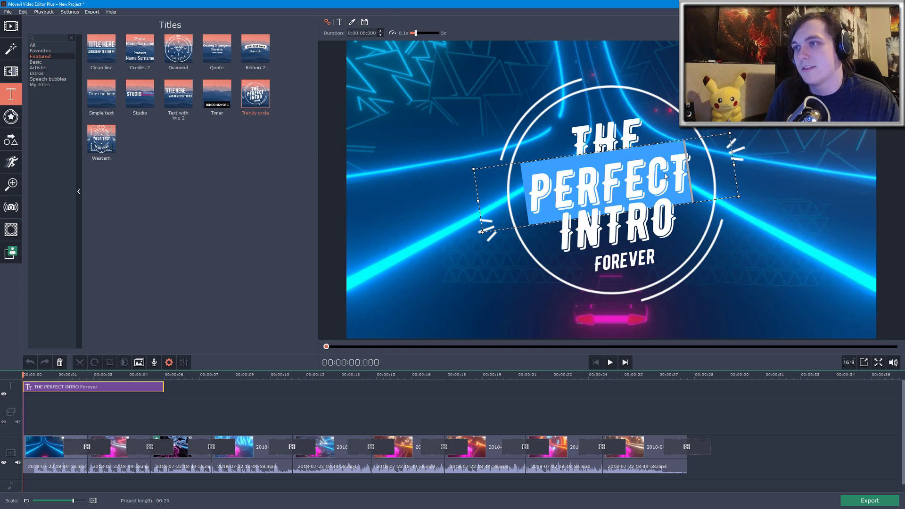
pyautogui.write('GAMING')
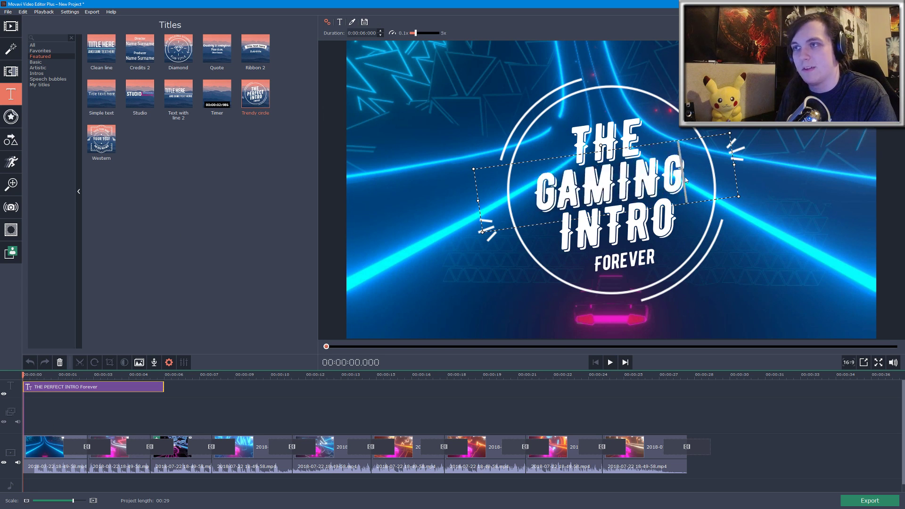
pyautogui.write('TAYLOR')
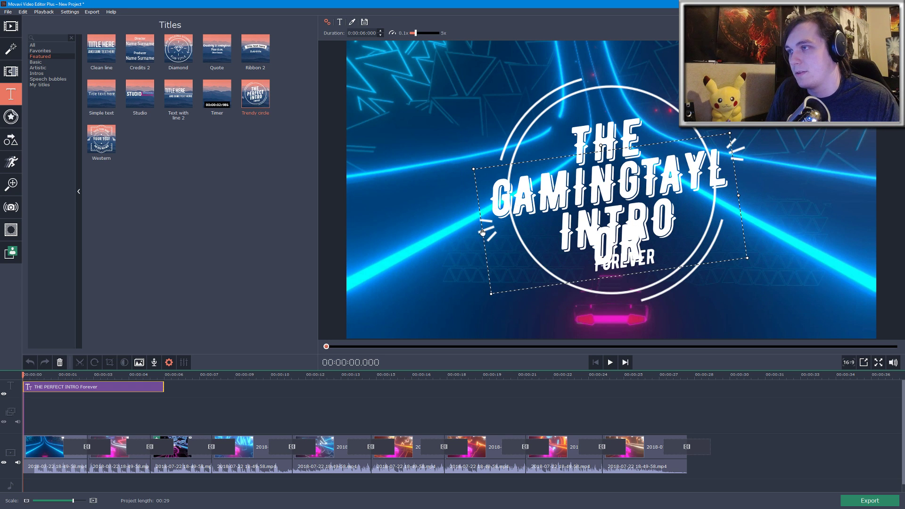
# Widen and recentre the title text so GAMINGTAYLOR fits on one line
pyautogui.moveTo(482, 232); pyautogui.dragTo(432, 232)
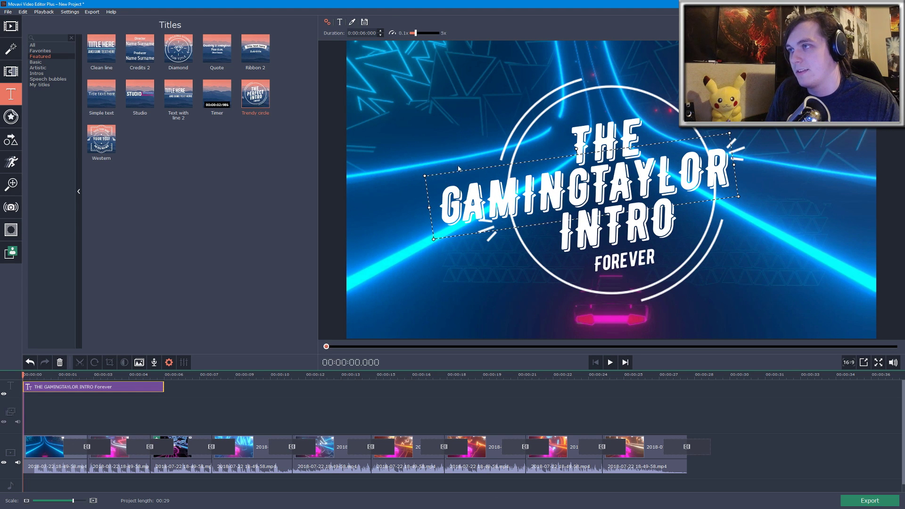
pyautogui.moveTo(462, 204); pyautogui.dragTo(485, 201)
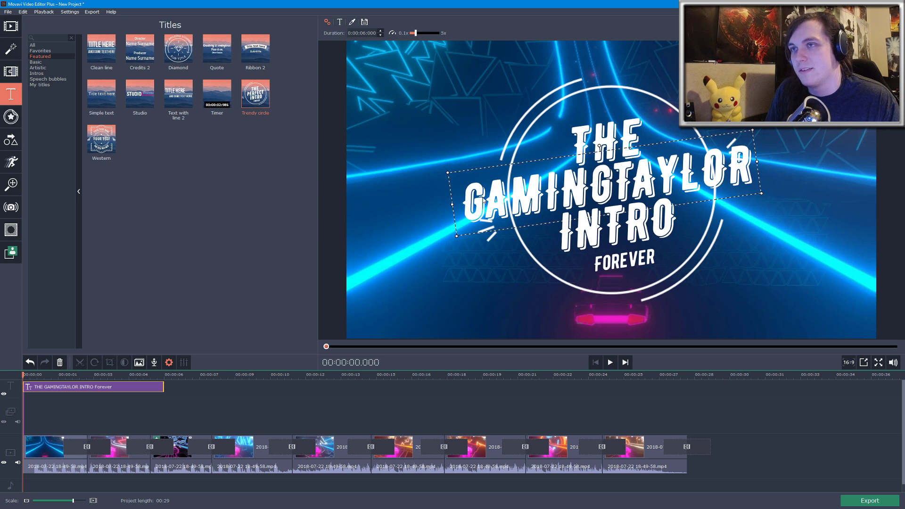
pyautogui.click(429, 112)
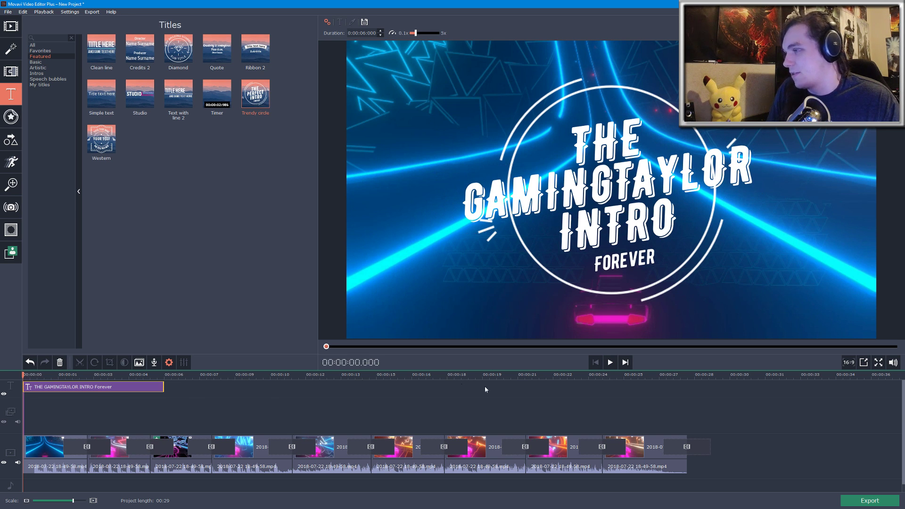
# Review the title in playback and shift the title clip slightly later on the timeline
pyautogui.click(609, 363)
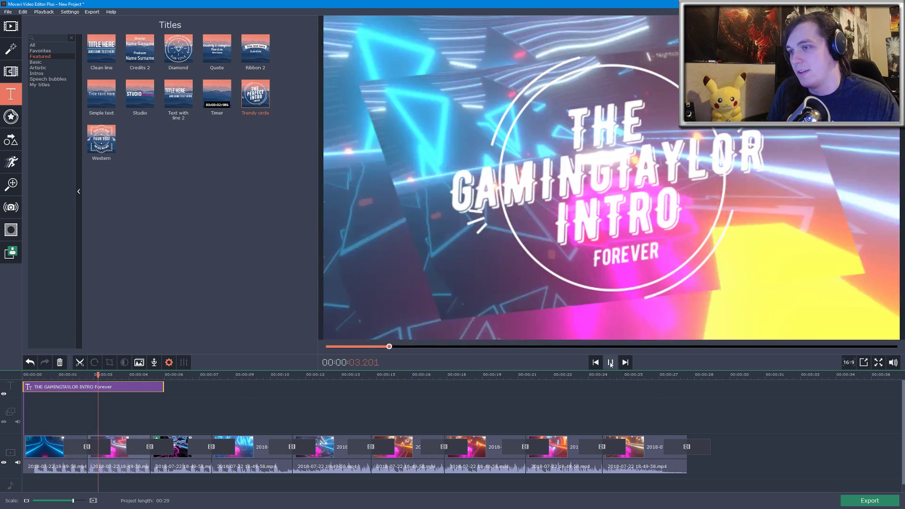
pyautogui.click(610, 362)
pyautogui.moveTo(38, 387); pyautogui.dragTo(22, 376)
pyautogui.click(27, 375)
# Replay the start and trim the title's end to about 4.35 seconds
pyautogui.click(610, 362)
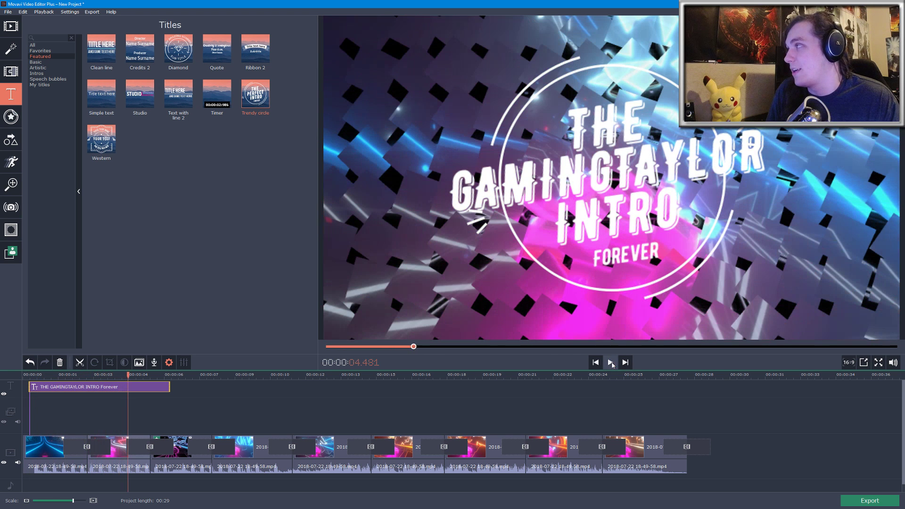
pyautogui.click(610, 362)
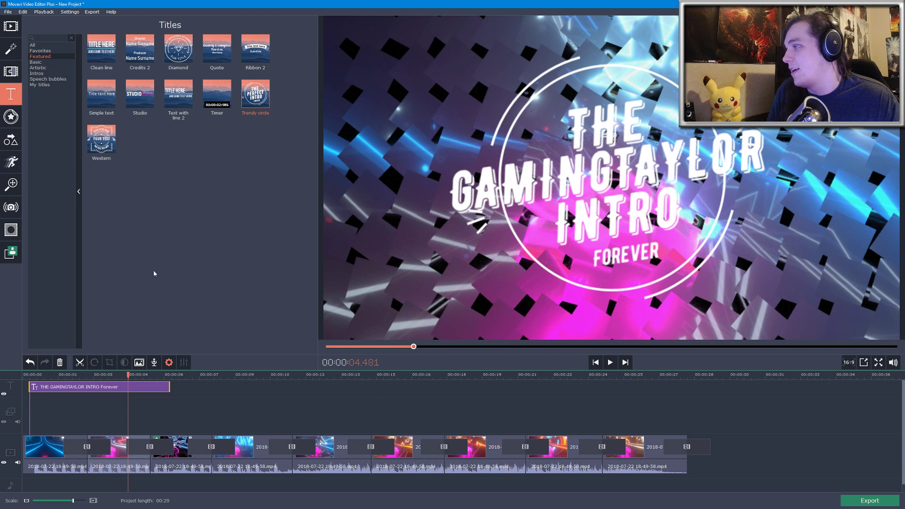
pyautogui.moveTo(170, 388); pyautogui.dragTo(125, 387)
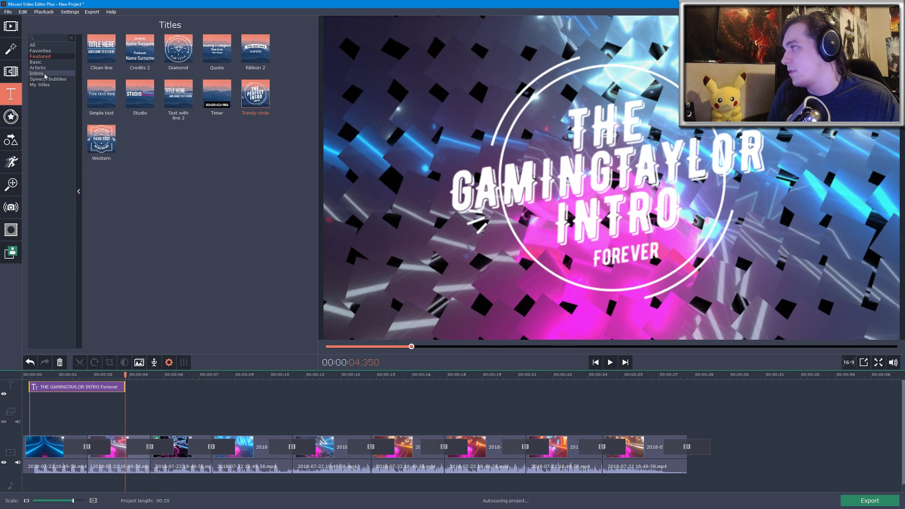
# Place the Animated oval callout from Stickers > Callouts on the timeline near 9 seconds and preview it
pyautogui.click(9, 118)
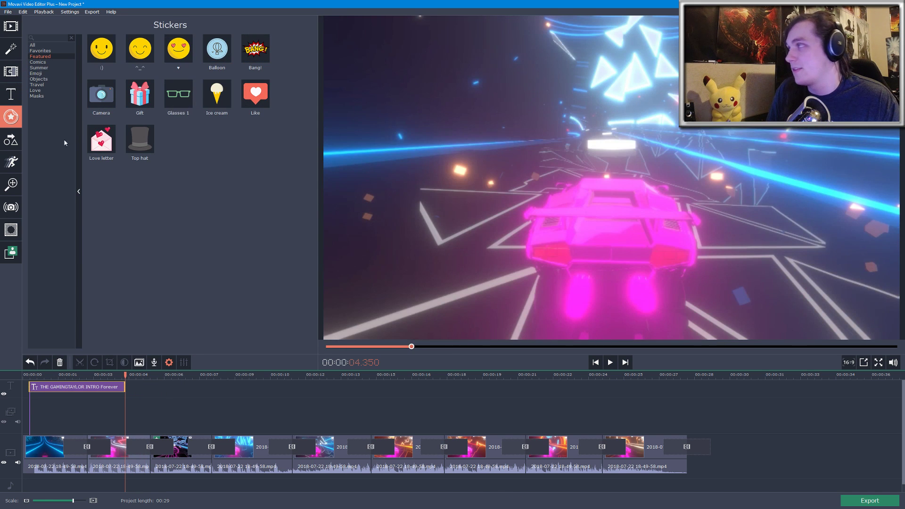
pyautogui.click(12, 140)
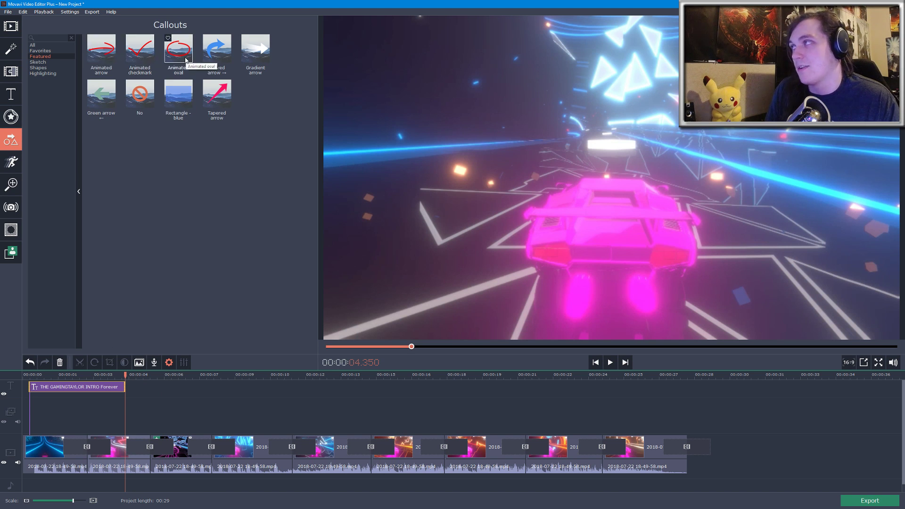
pyautogui.click(254, 379)
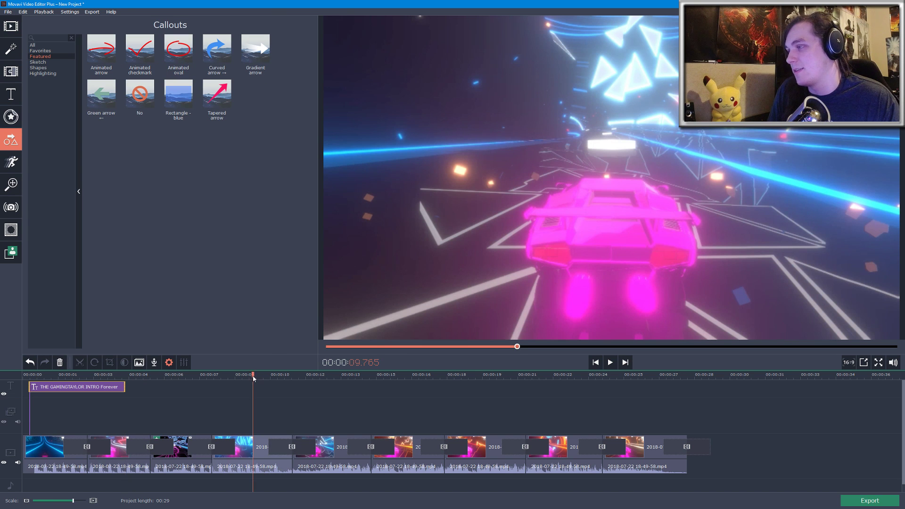
pyautogui.moveTo(179, 49); pyautogui.dragTo(253, 387)
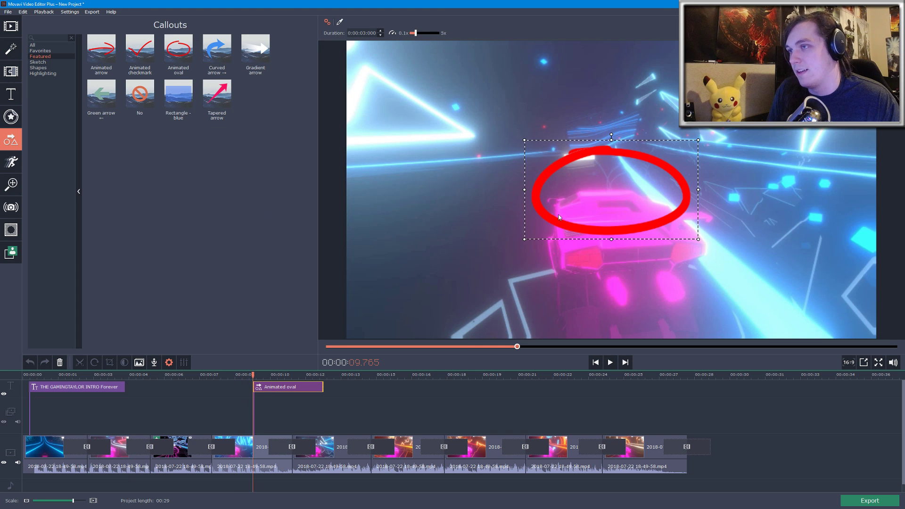
pyautogui.click(244, 374)
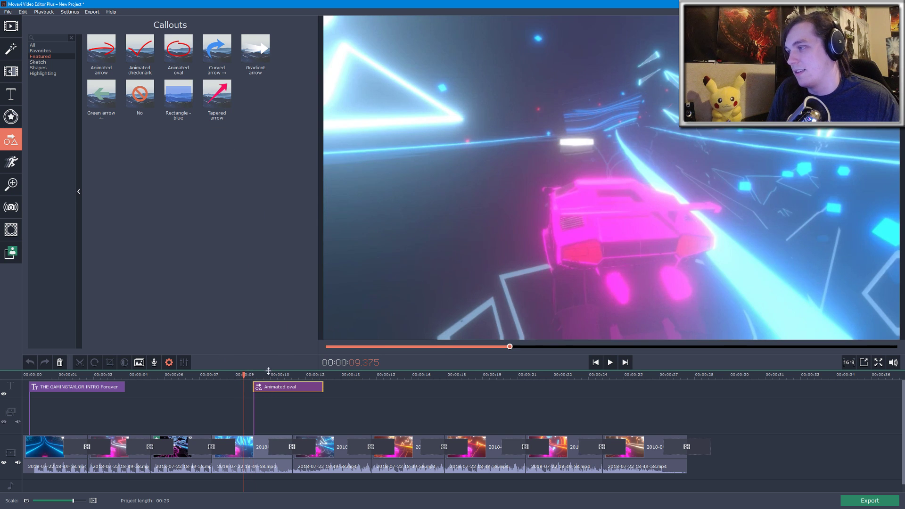
pyautogui.click(610, 362)
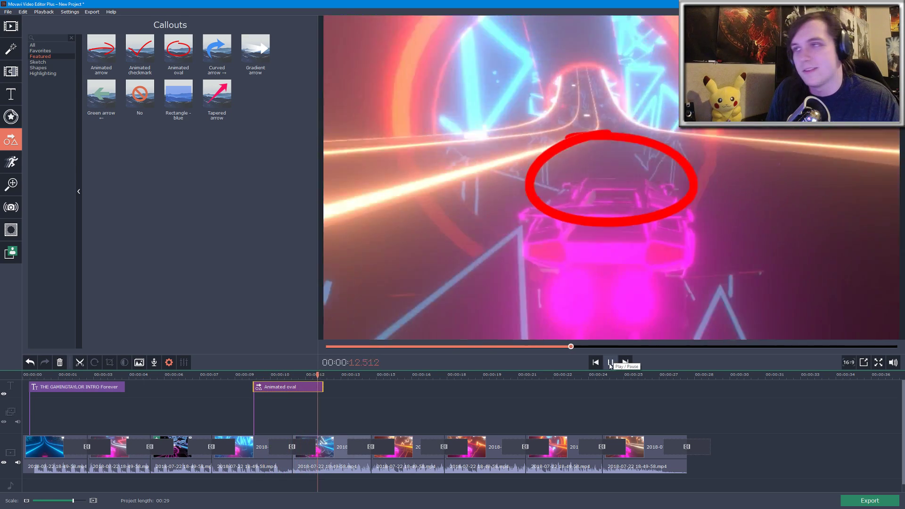
# Stop playback, preview the Animation, Pan and Zoom, Stabilization, Highlight and Conceal and Chroma Key tools, then return to Filters
pyautogui.click(611, 362)
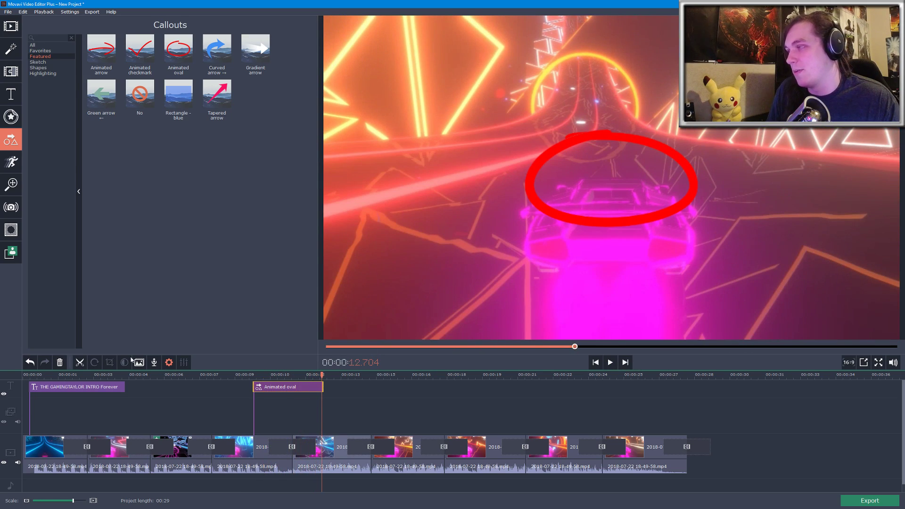
pyautogui.click(11, 166)
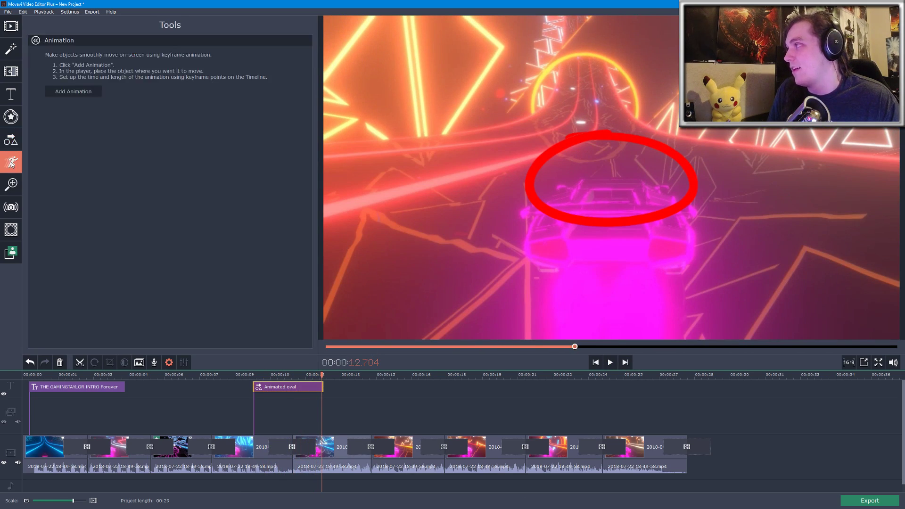
pyautogui.click(12, 187)
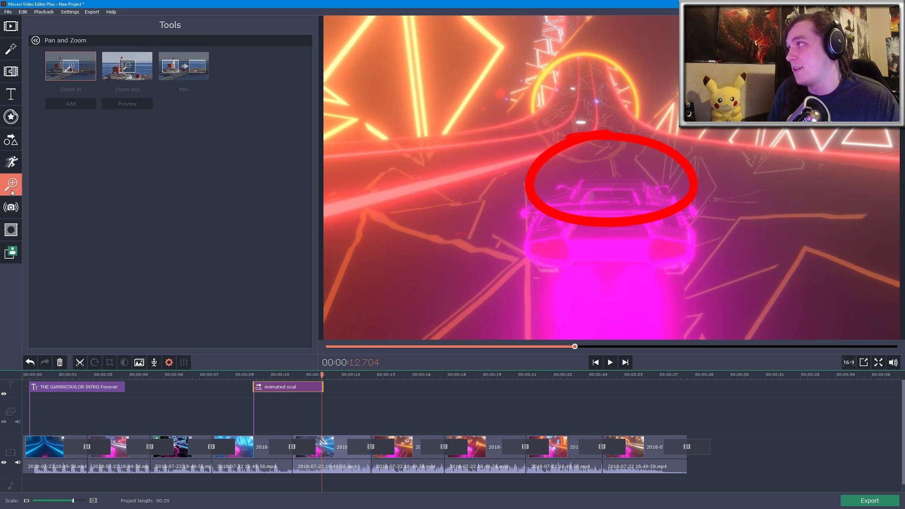
pyautogui.click(10, 211)
pyautogui.click(10, 231)
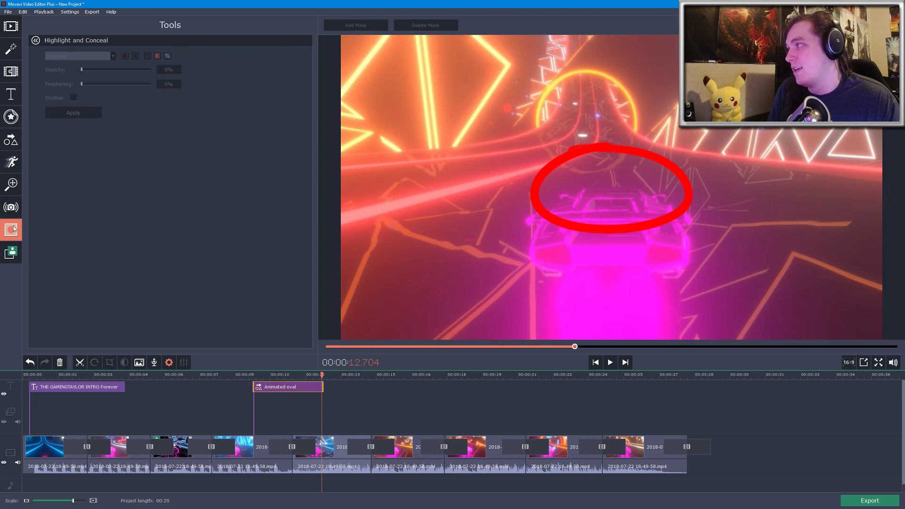
pyautogui.click(12, 243)
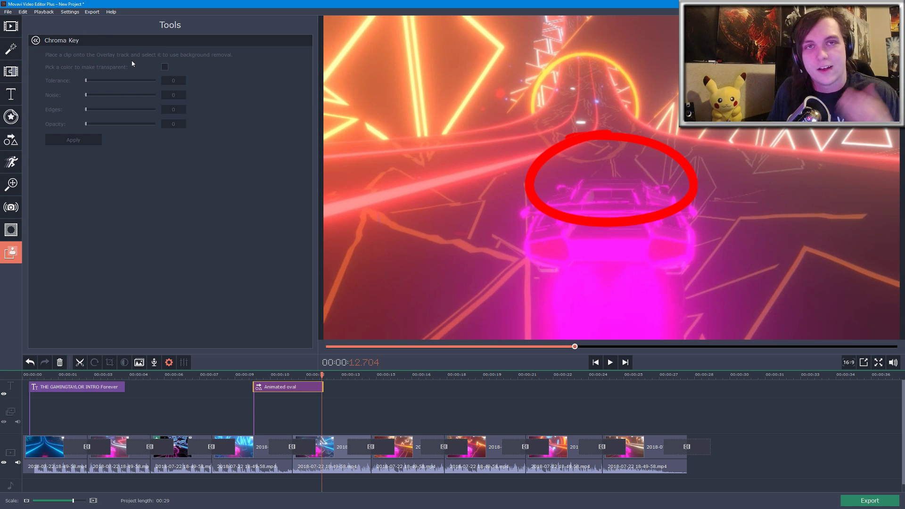
pyautogui.click(12, 59)
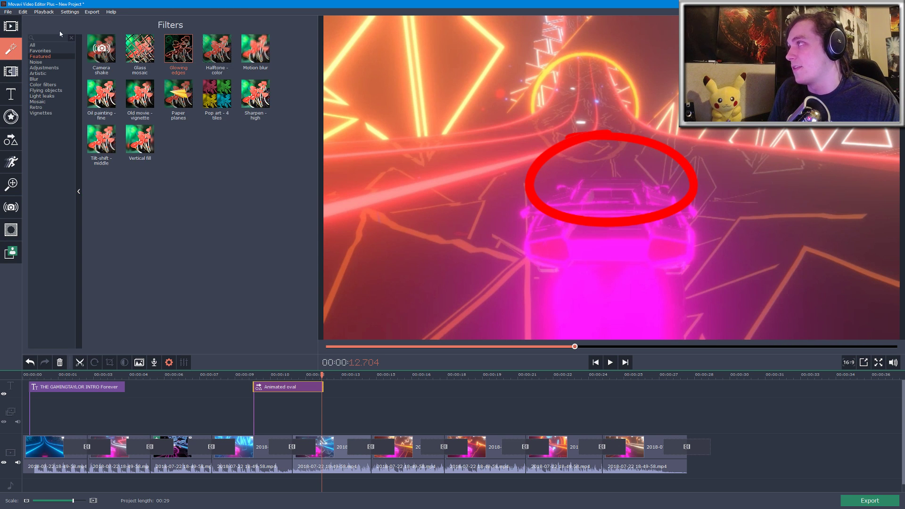
pyautogui.press('Home')
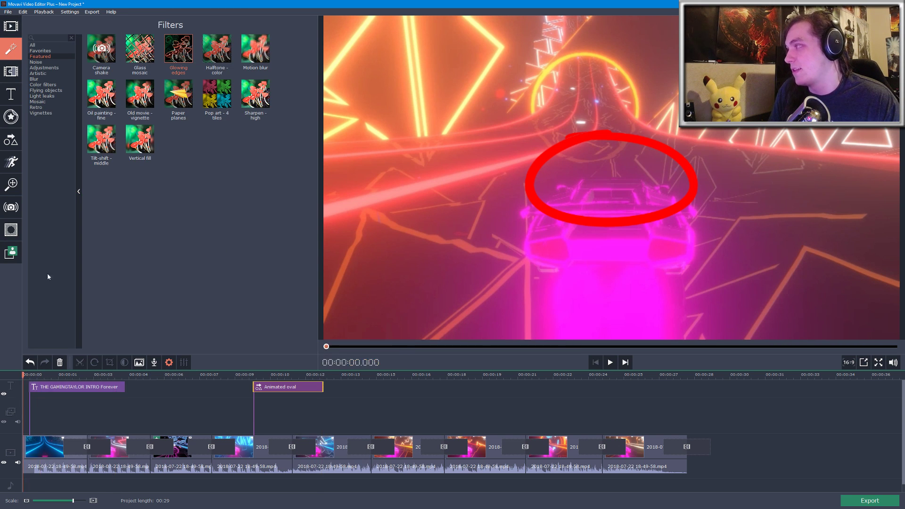
pyautogui.click(67, 13)
pyautogui.click(75, 21)
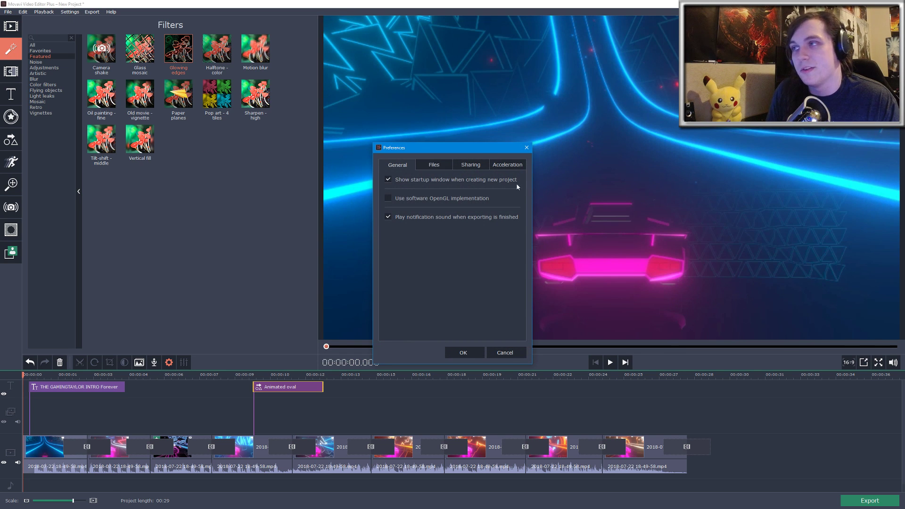
pyautogui.click(505, 166)
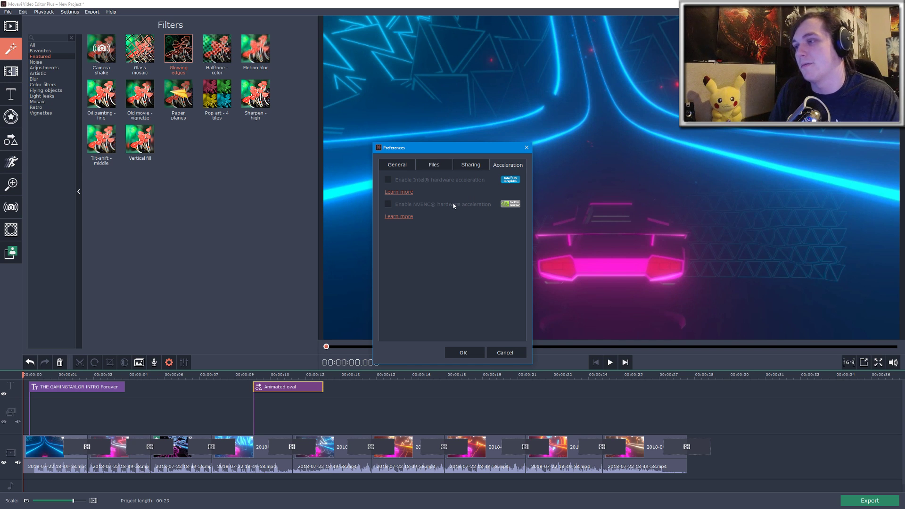
pyautogui.click(462, 352)
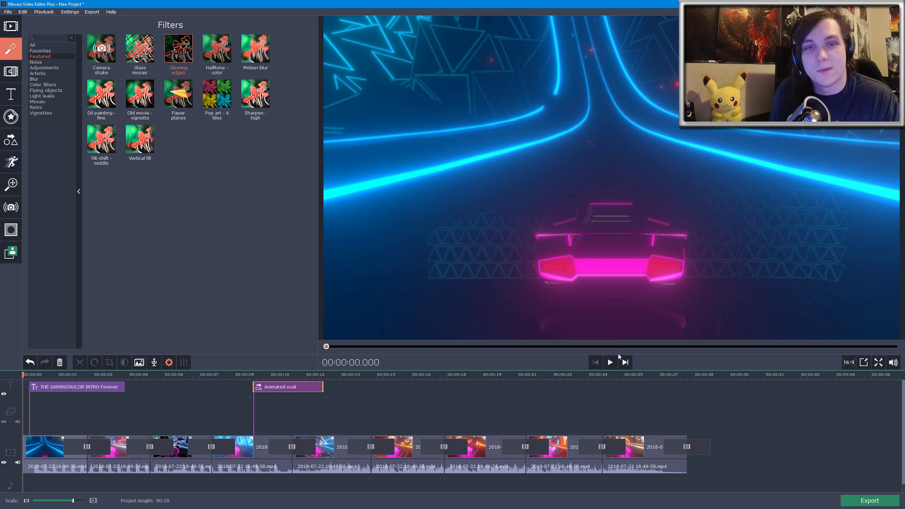
# Check the advanced export settings: H.264 at 1920x1080, 29.97 fps, VBR, stereo 44100 Hz audio
pyautogui.click(869, 501)
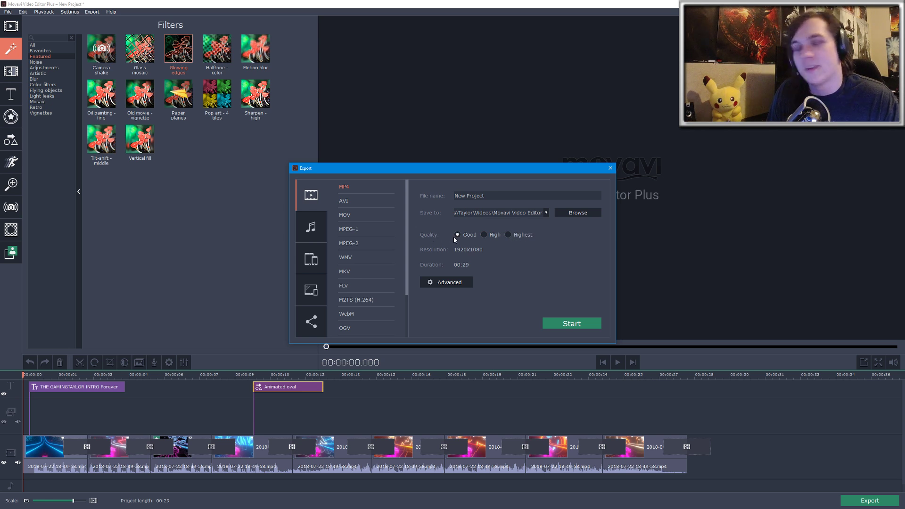
pyautogui.click(443, 283)
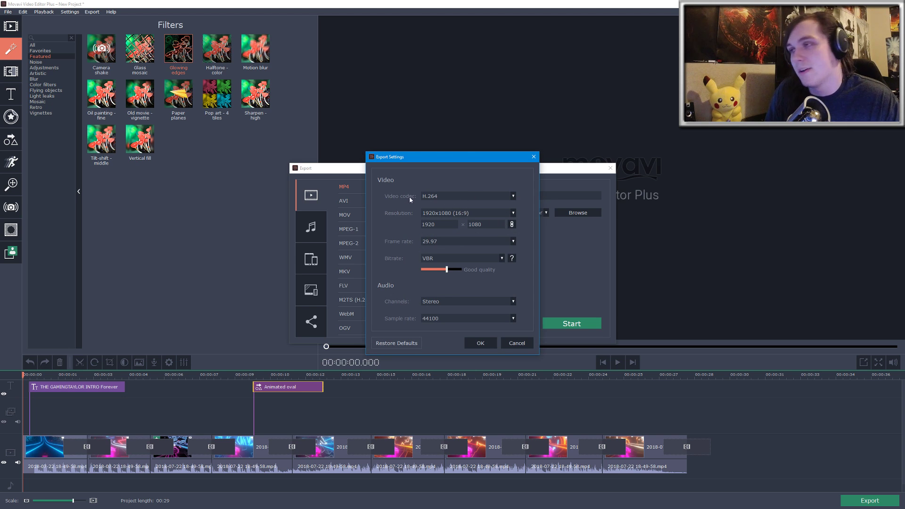
# Accept those settings and start exporting New Project as an MP4 at Good quality
pyautogui.click(491, 346)
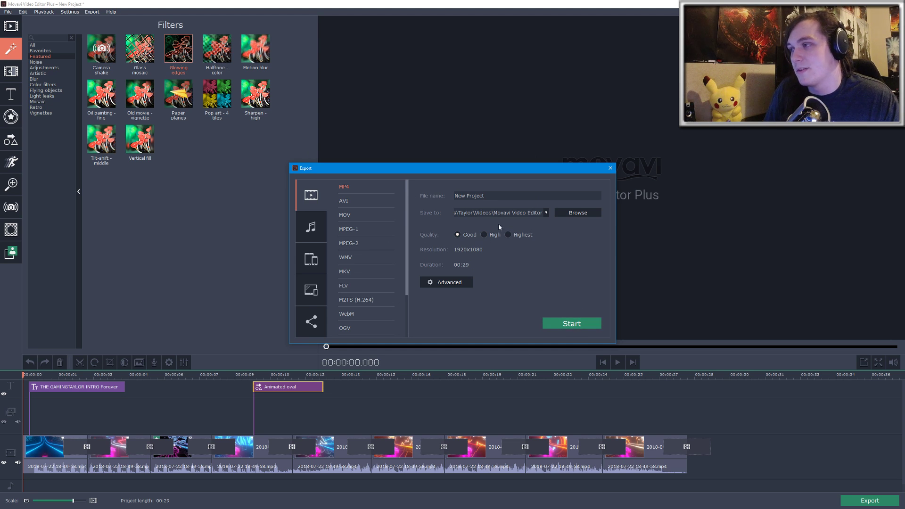
pyautogui.click(576, 326)
# Overwrite the existing New Project MP4 file and let the render finish
pyautogui.click(484, 269)
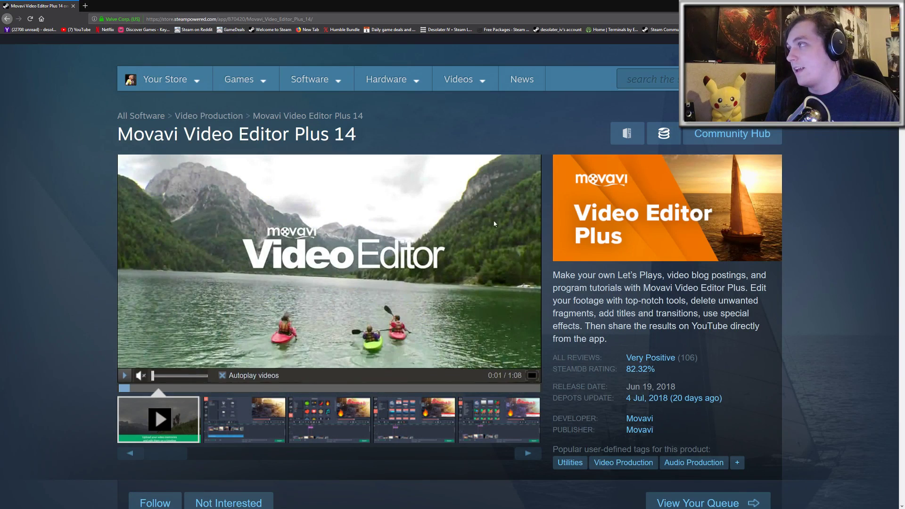
pyautogui.scroll(-1, 558, 256)
pyautogui.scroll(2, 430, 237)
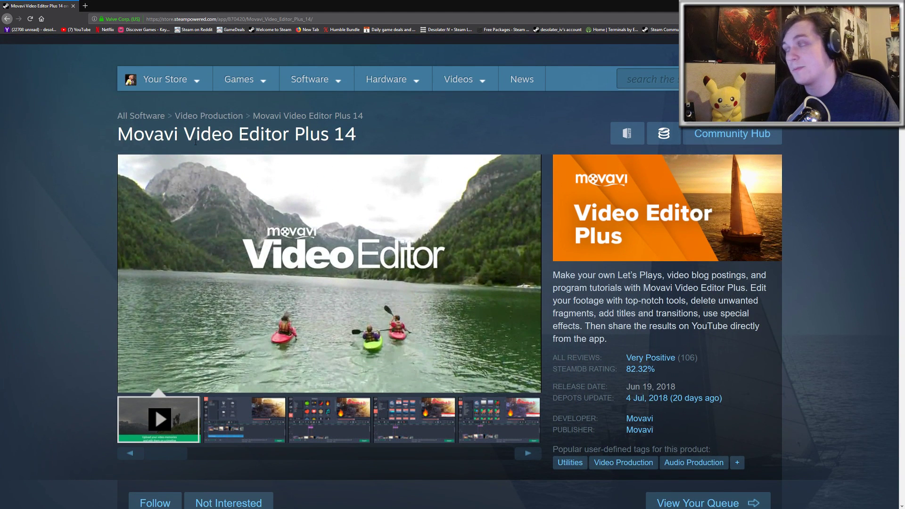
pyautogui.scroll(-10, 297, 188)
pyautogui.scroll(-5, 300, 192)
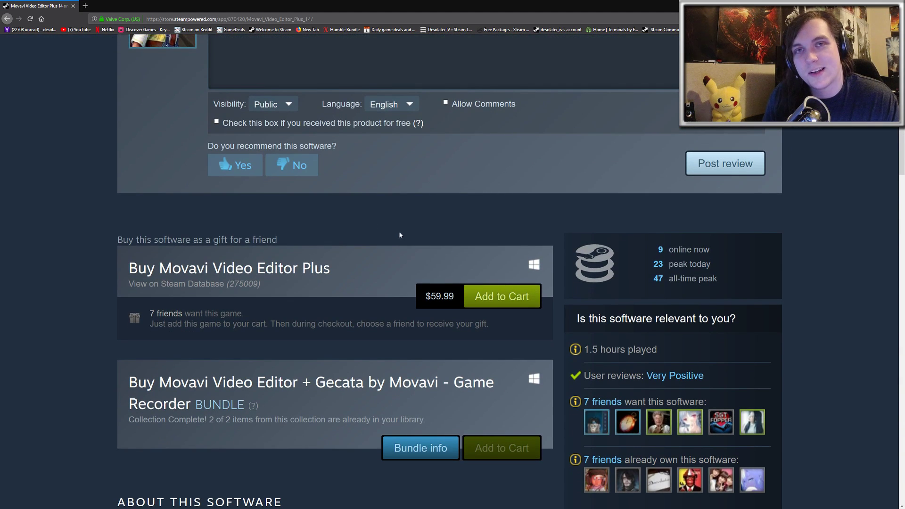
pyautogui.scroll(1, 441, 295)
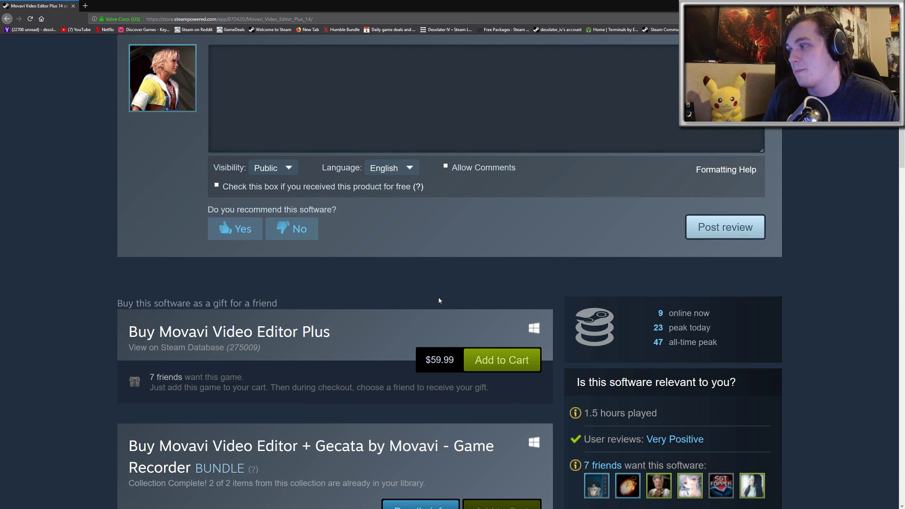
pyautogui.scroll(2, 439, 299)
pyautogui.scroll(-2, 440, 300)
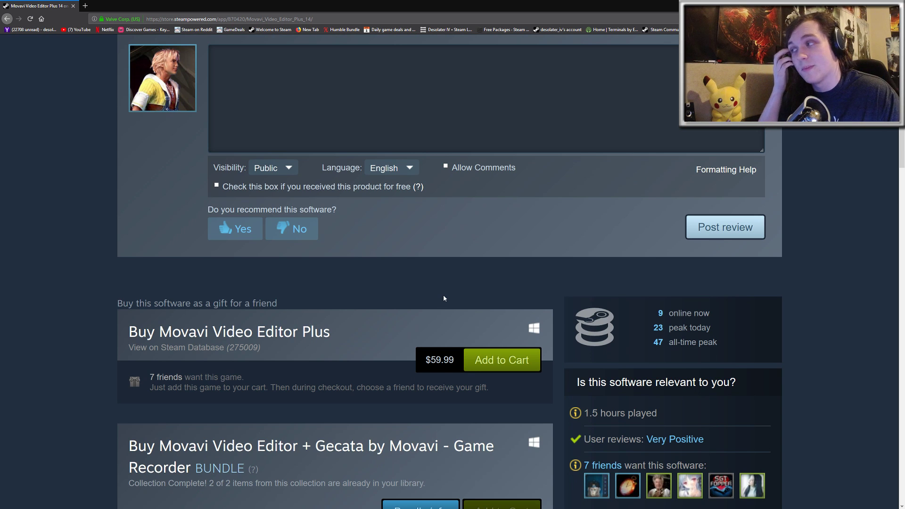
pyautogui.scroll(5, 442, 291)
pyautogui.scroll(7, 408, 292)
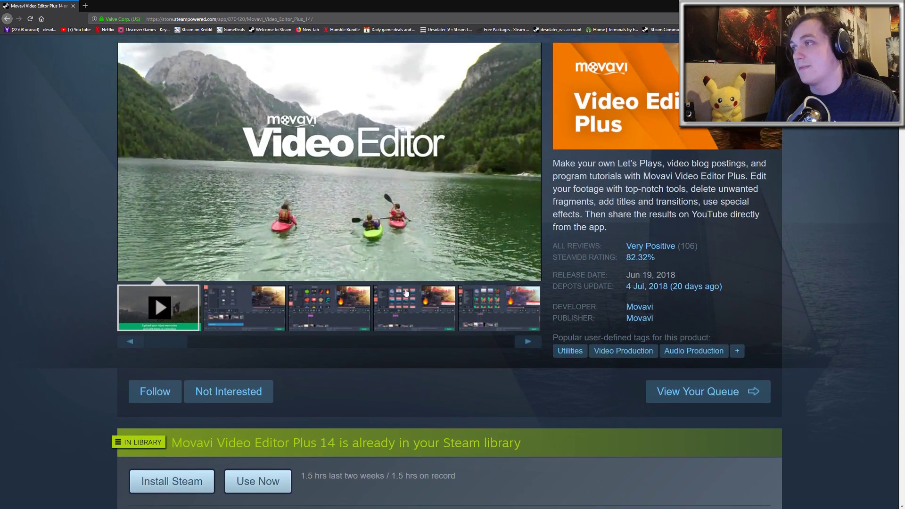
pyautogui.scroll(1, 408, 292)
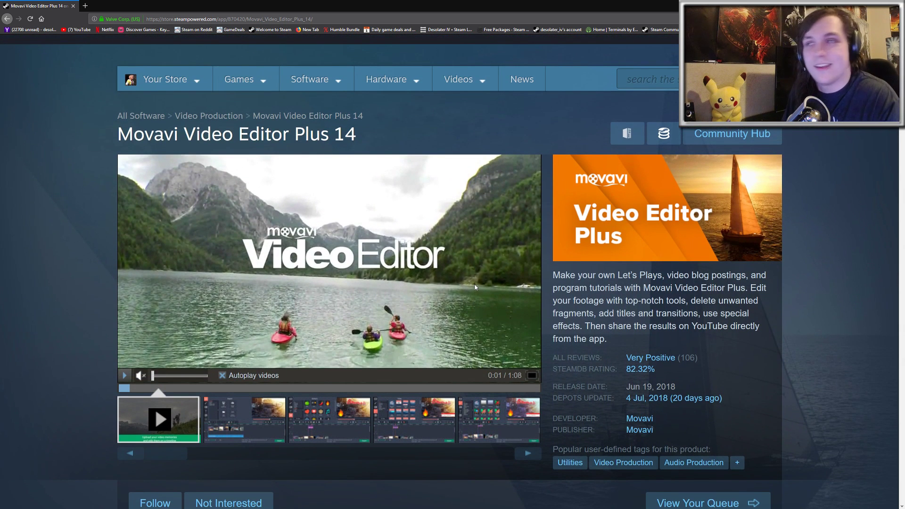